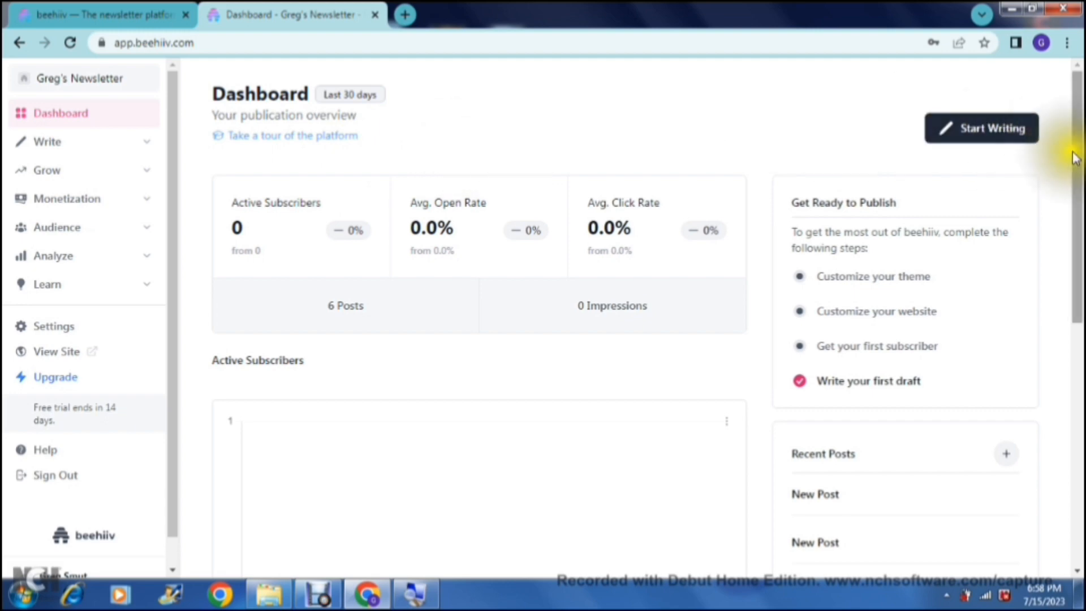
Step: Examine the options offered under the Write, Grow and Monetization sections of the newsletter dashboard
drag(1079, 159, 1078, 121)
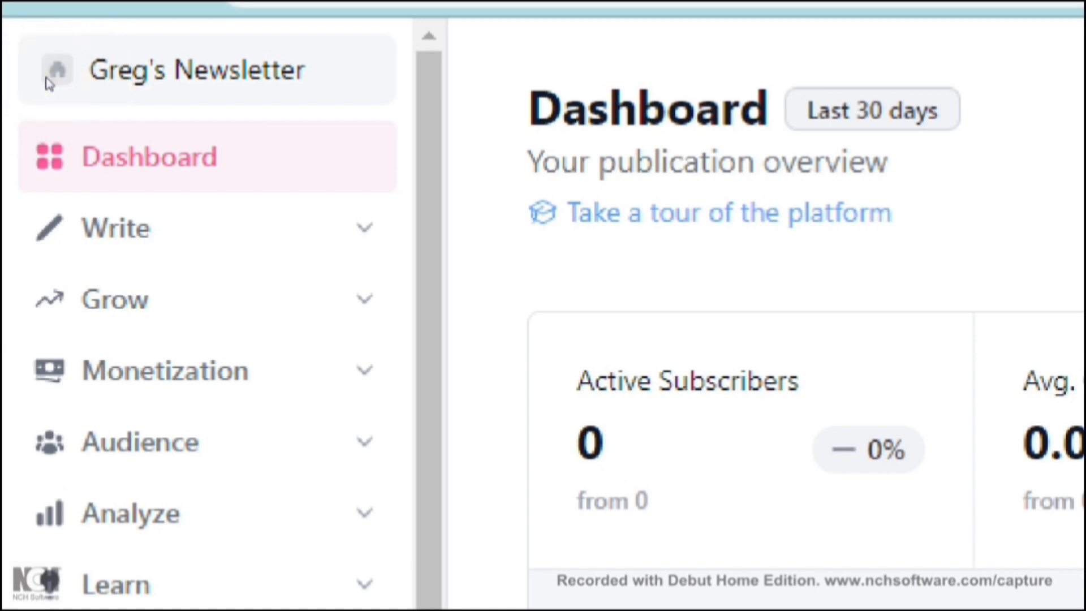
scroll(10, 266, down, 2)
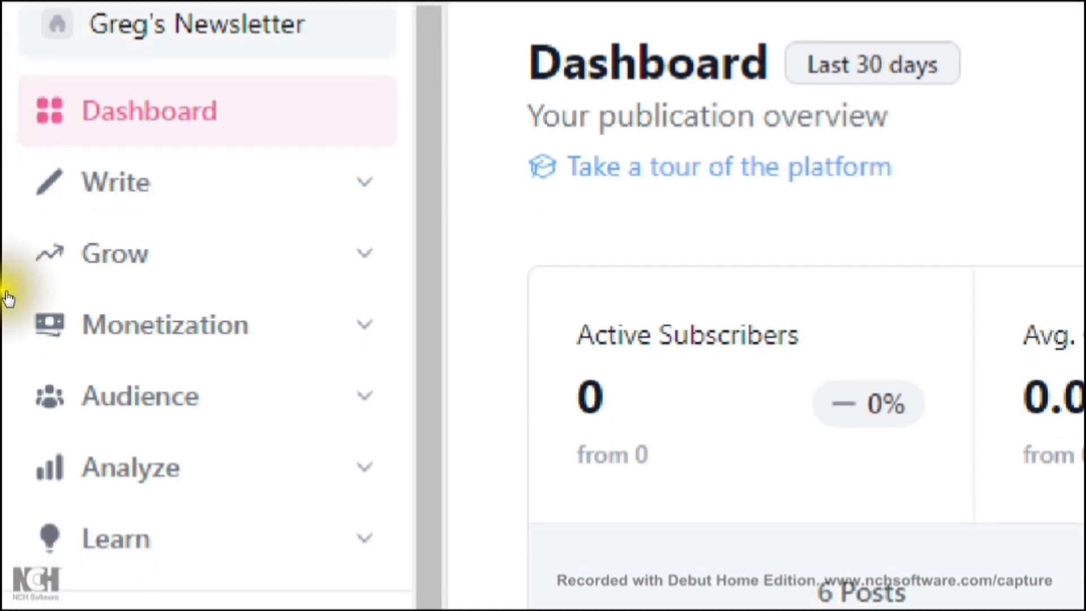
click(151, 150)
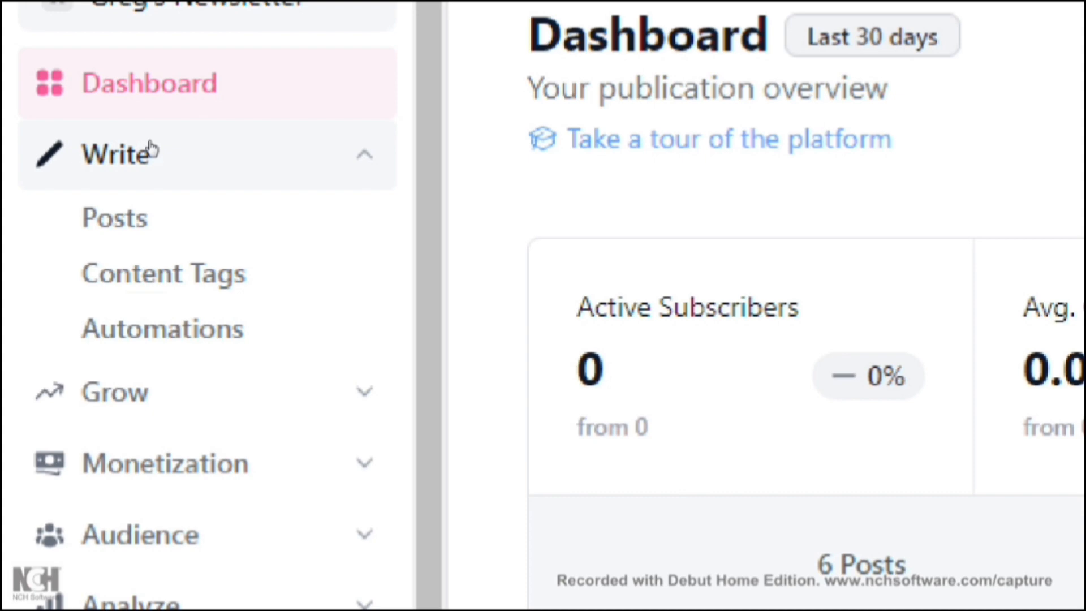
click(150, 150)
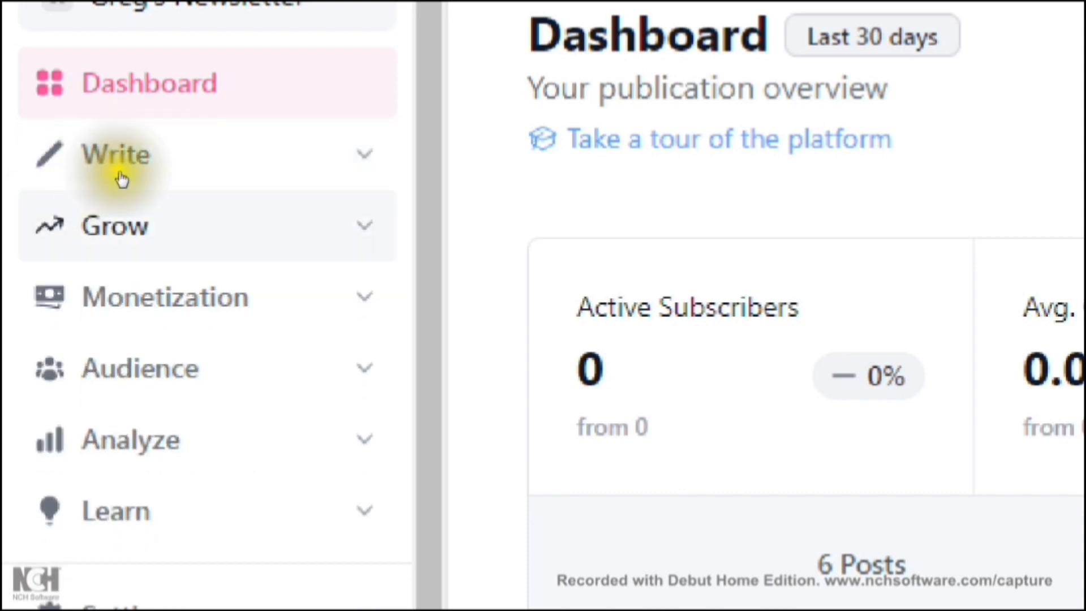
click(147, 179)
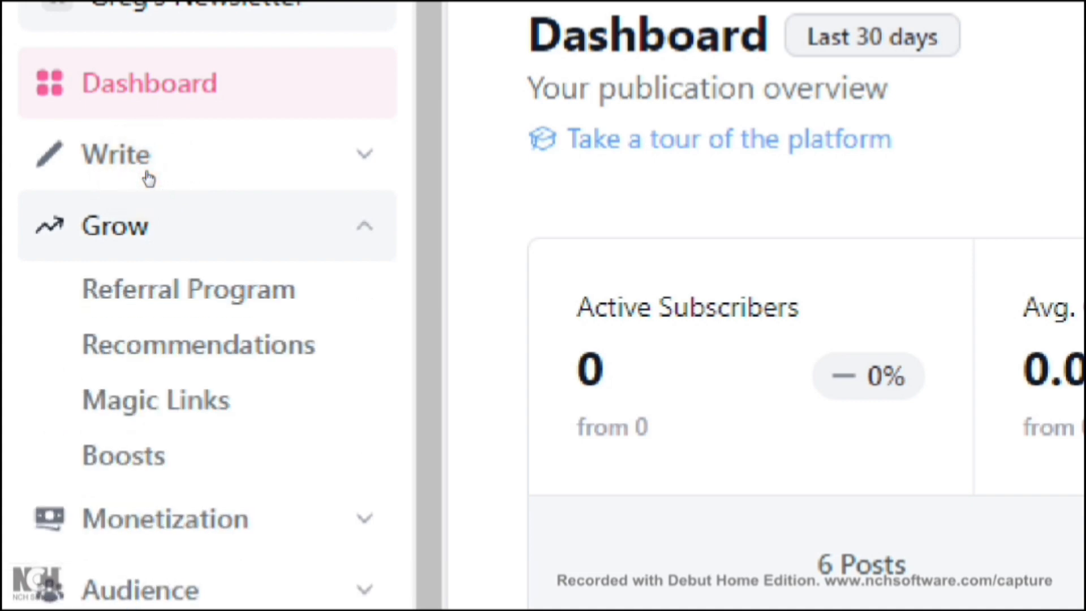
click(148, 179)
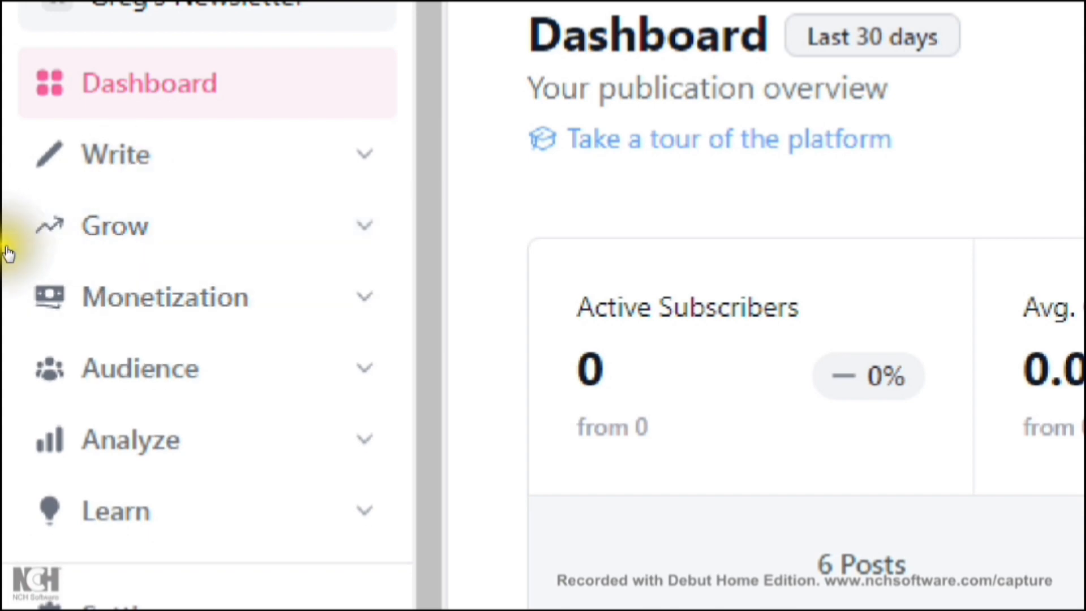
scroll(7, 315, down, 2)
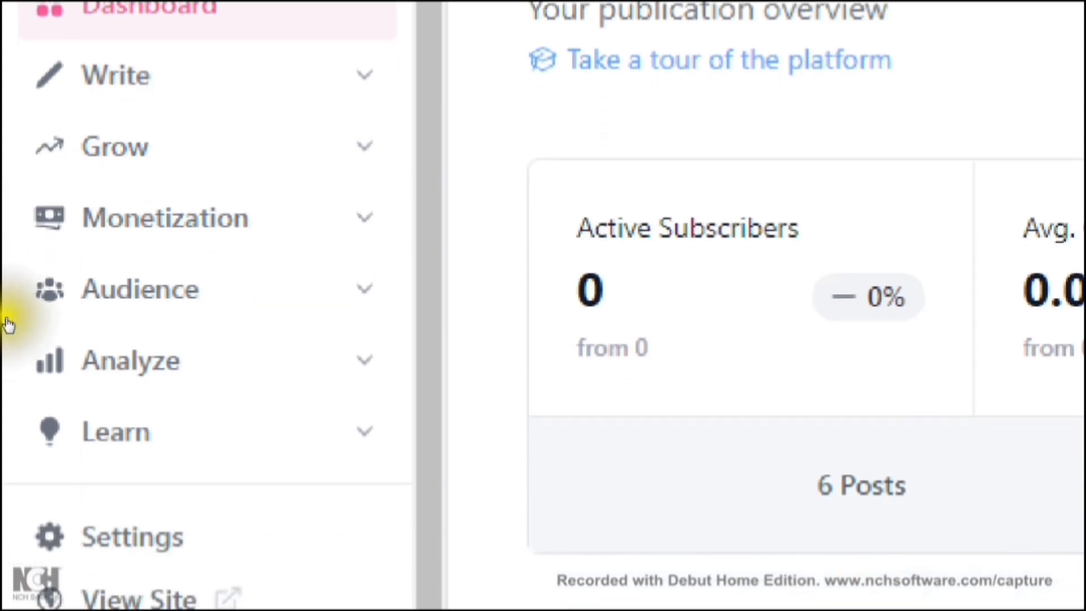
click(146, 208)
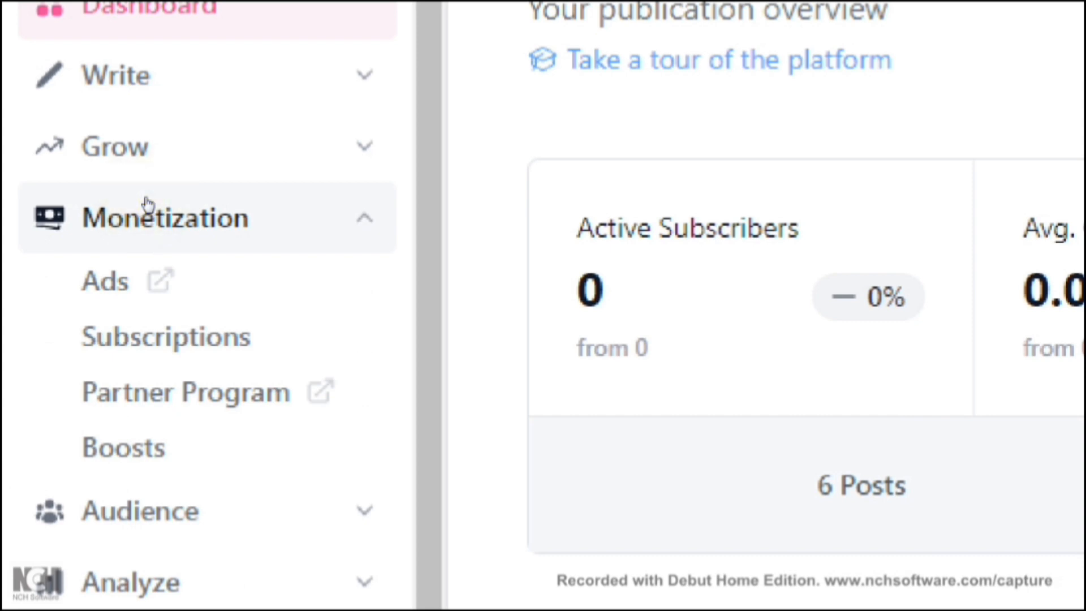
click(147, 204)
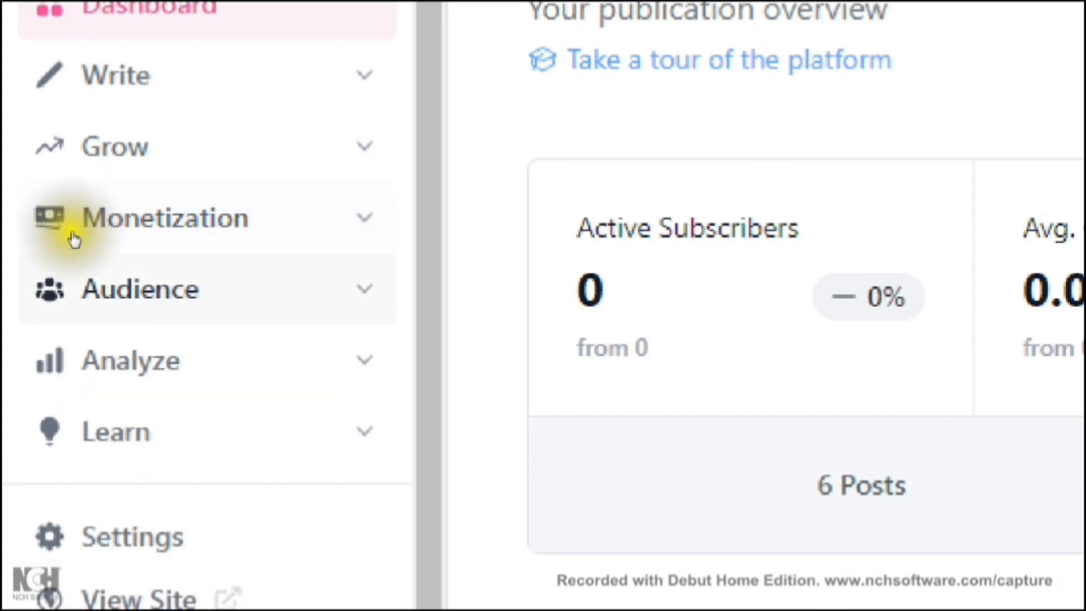
Step: Examine the options offered under the Audience, Analyze and Learn sections
click(149, 228)
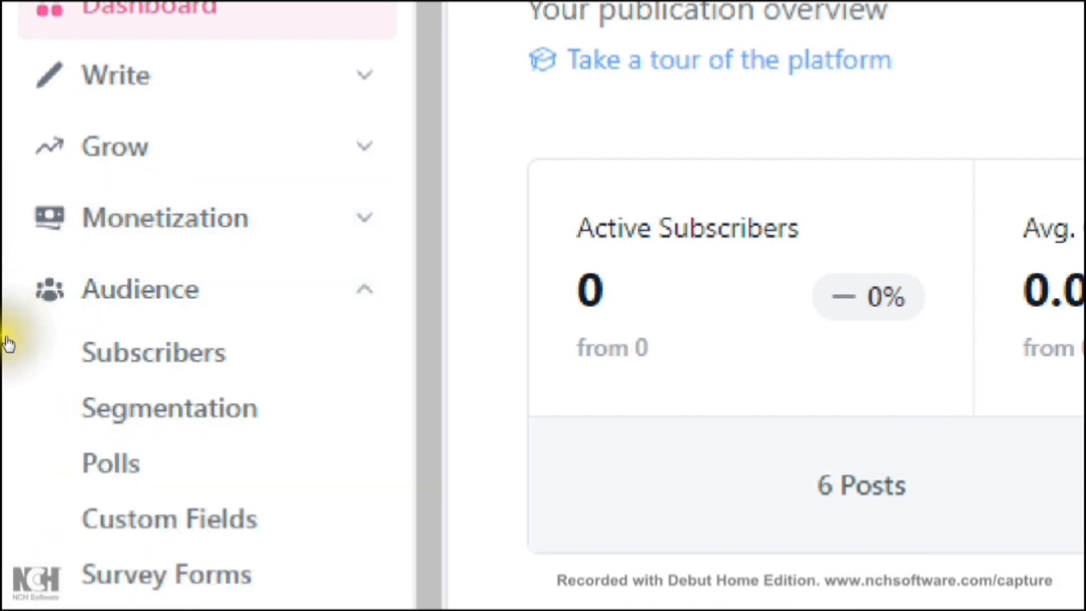
scroll(8, 340, down, 2)
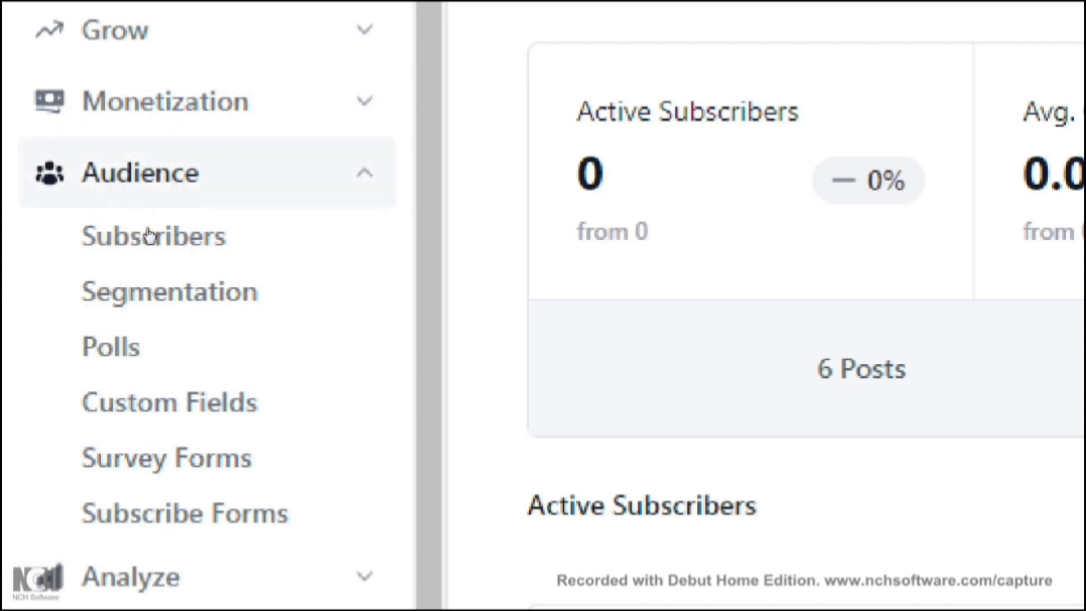
click(149, 174)
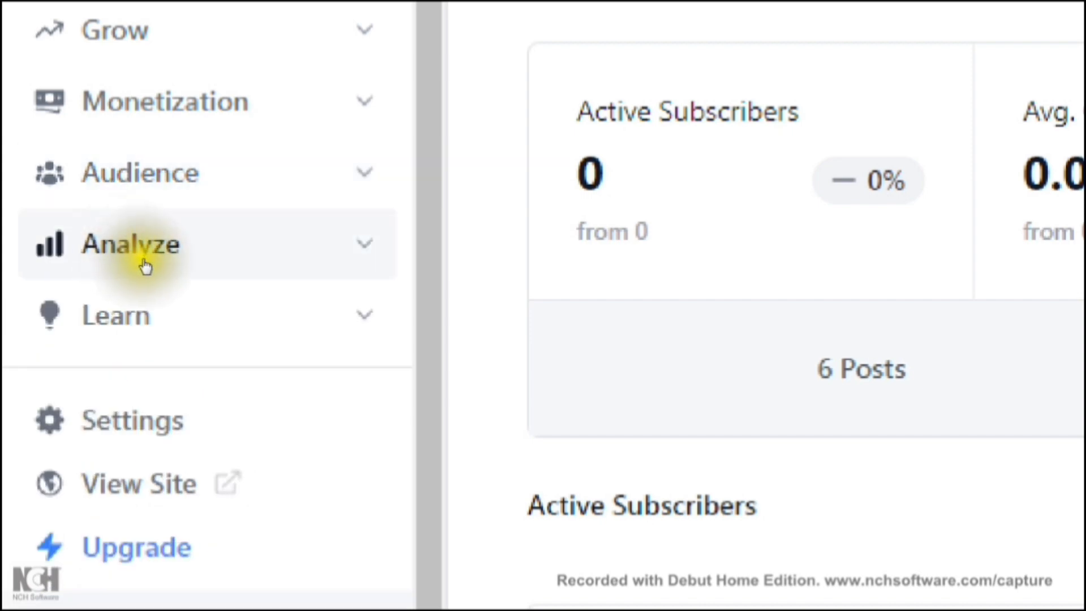
click(152, 266)
click(149, 257)
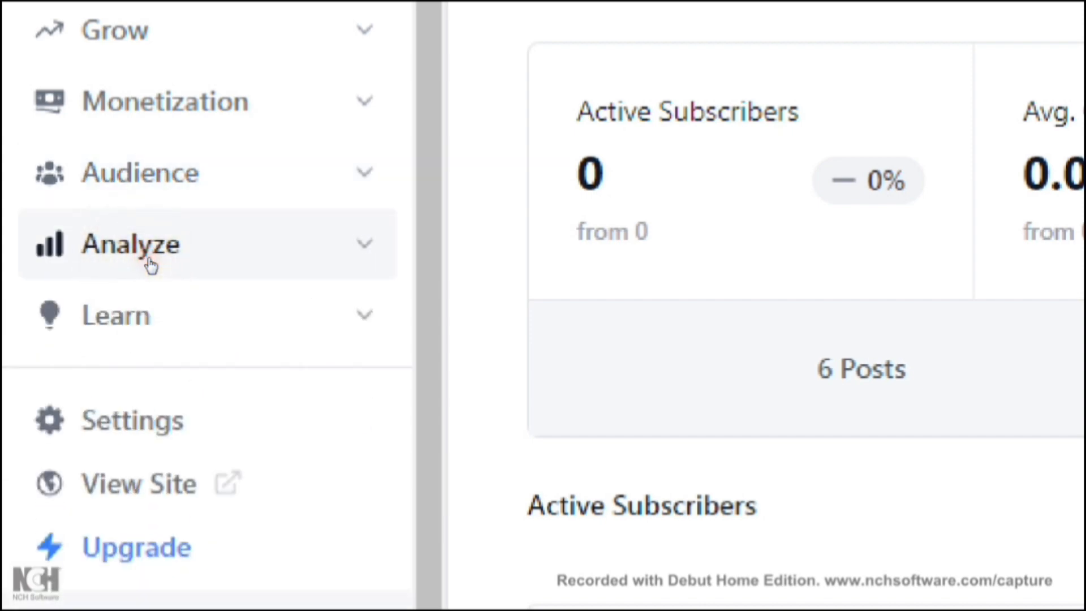
click(148, 289)
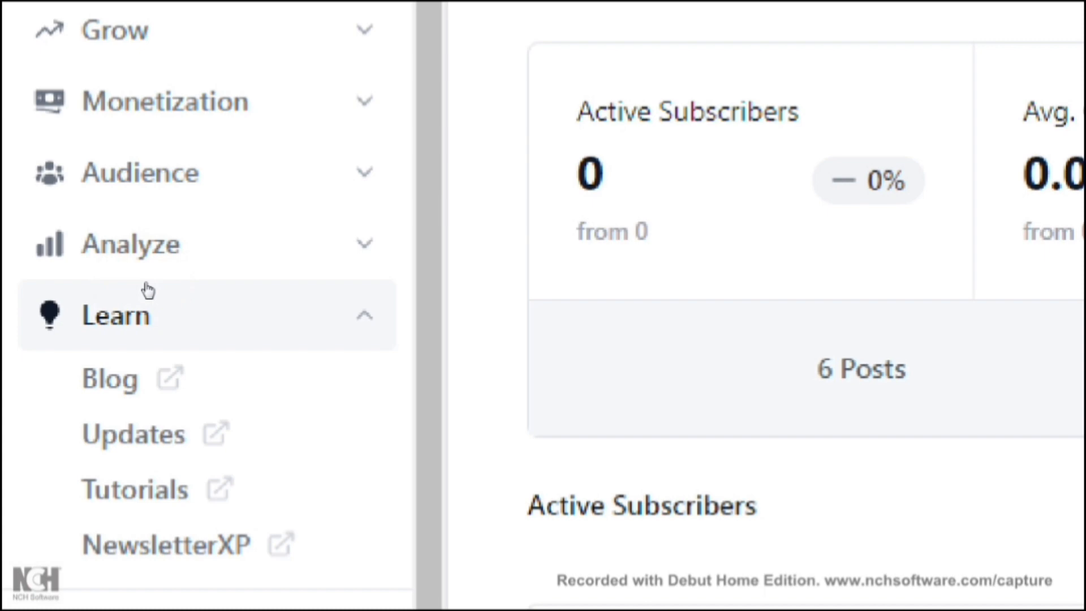
click(148, 290)
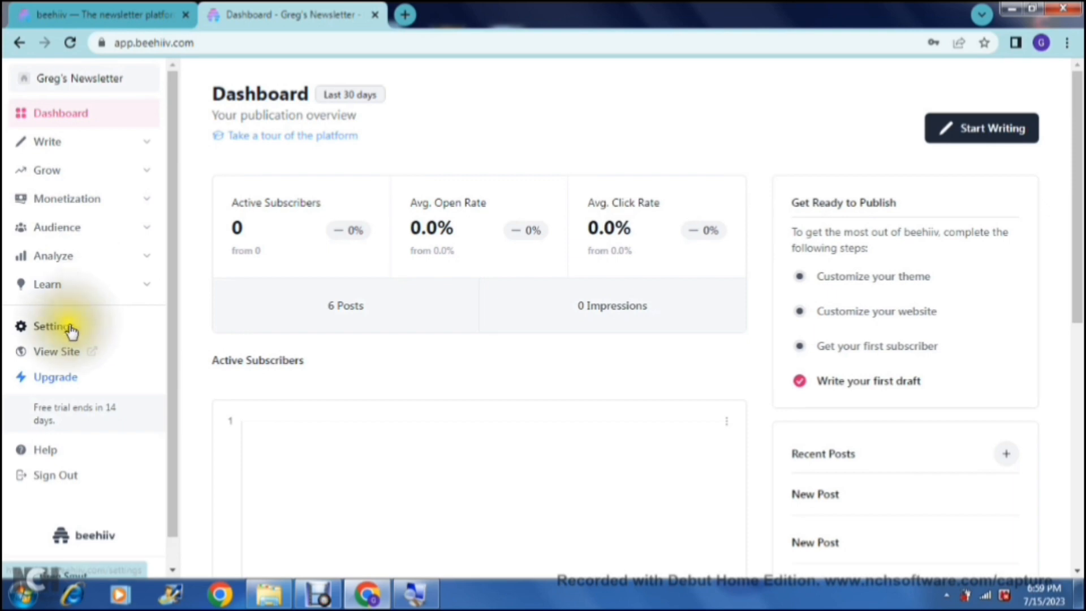
Step: Review the account's profile settings, including the email and social link fields, and return to the dashboard
click(69, 331)
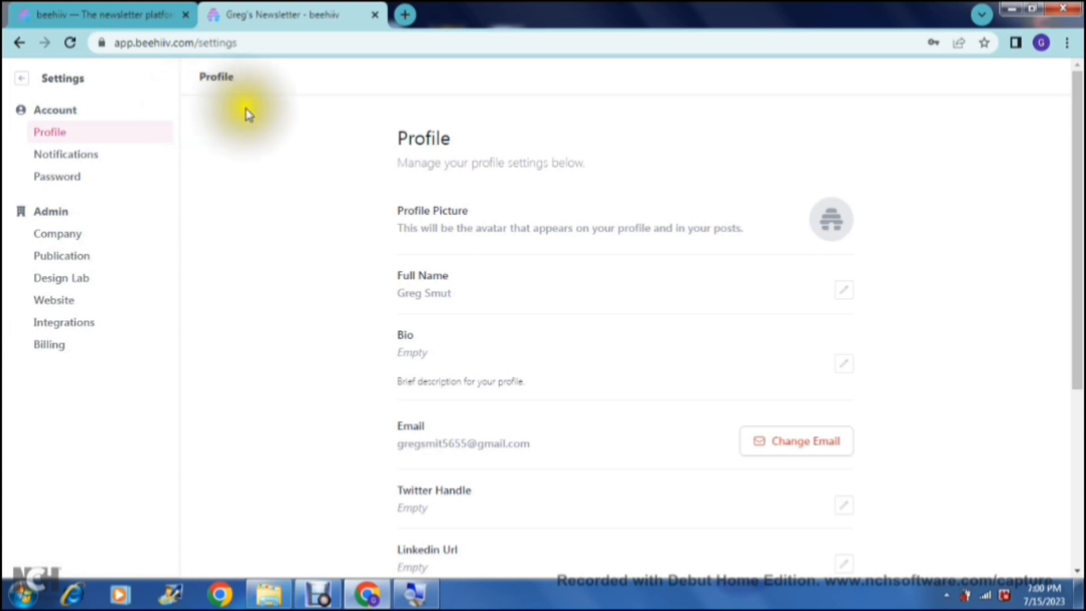
click(322, 229)
scroll(323, 228, down, 4)
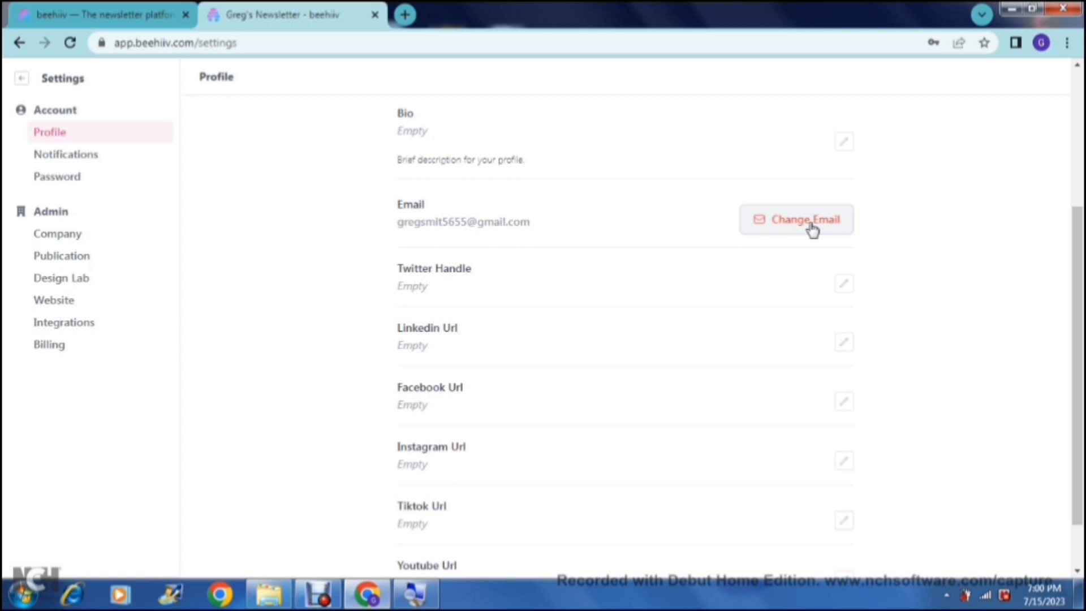
drag(1075, 263, 1078, 303)
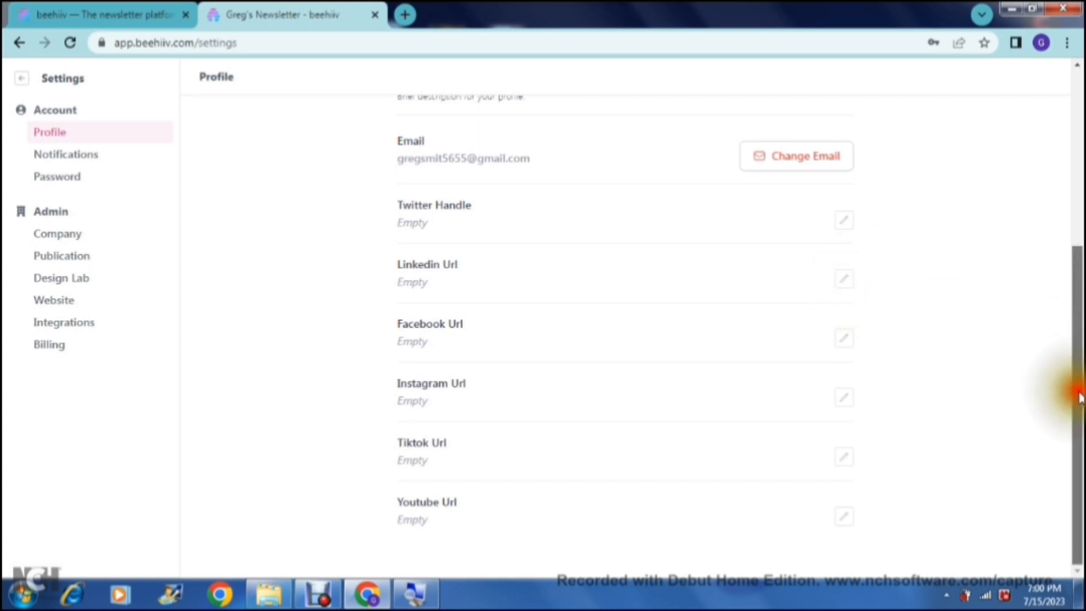
drag(1080, 398, 1079, 219)
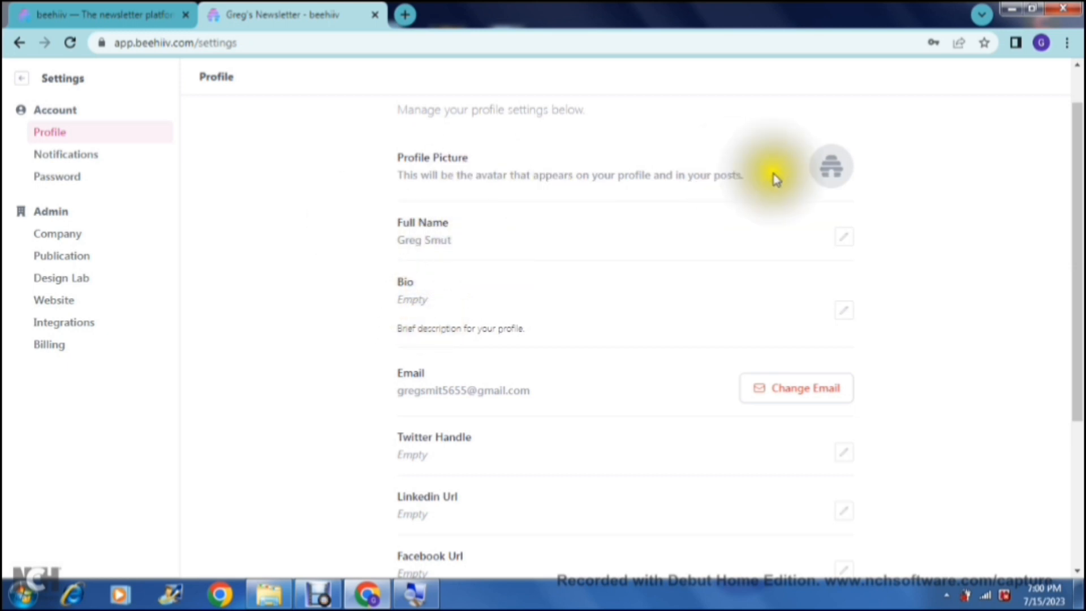
click(23, 82)
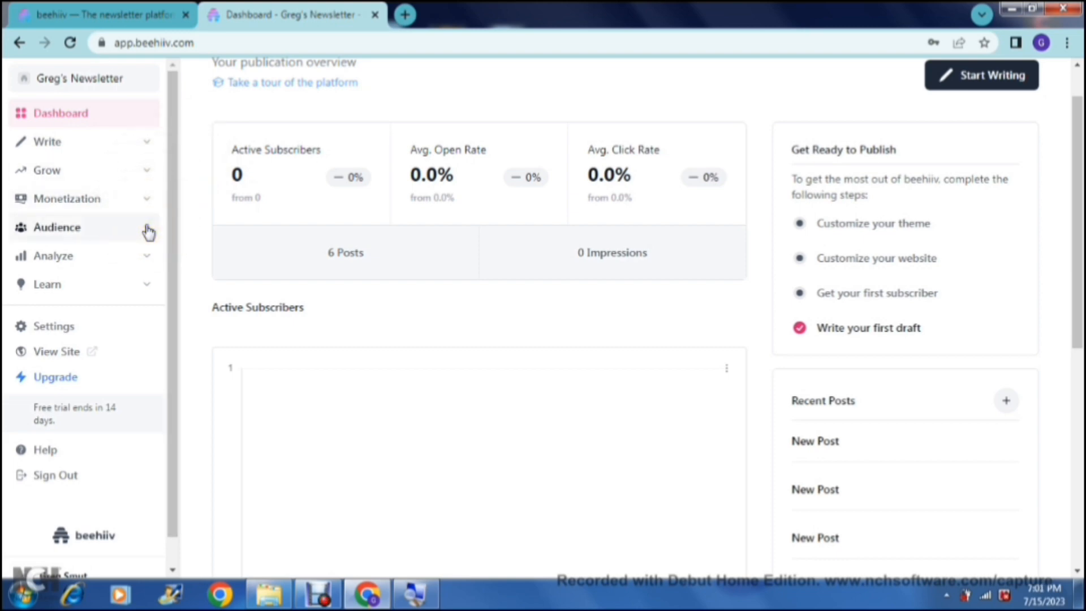
Step: Open Import Subscribers from the Audience subscribers page, review the import limit options and historical imports, and return to the dashboard
click(60, 236)
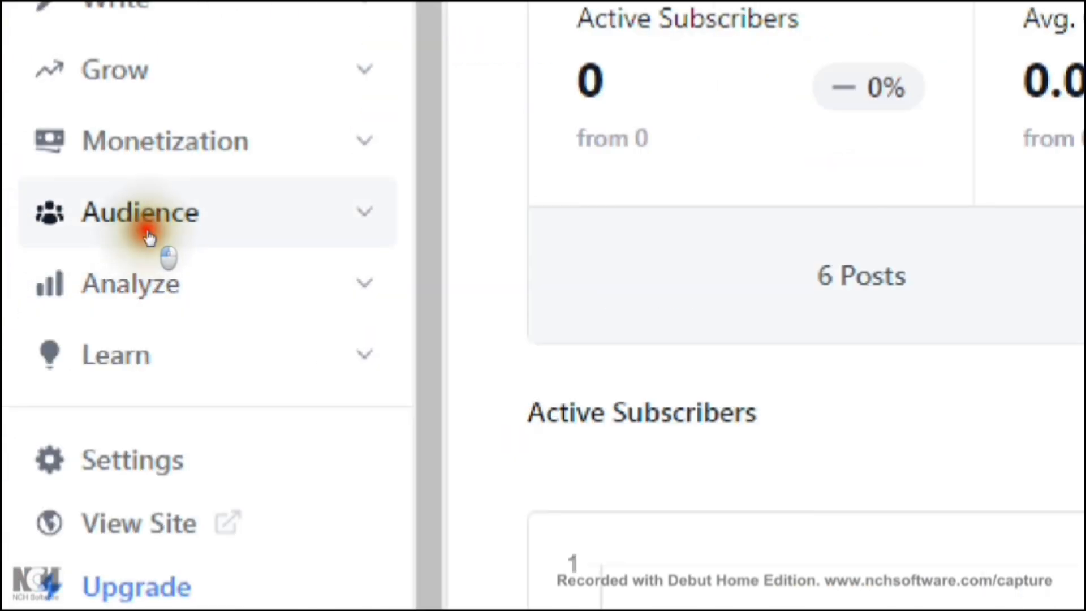
click(51, 255)
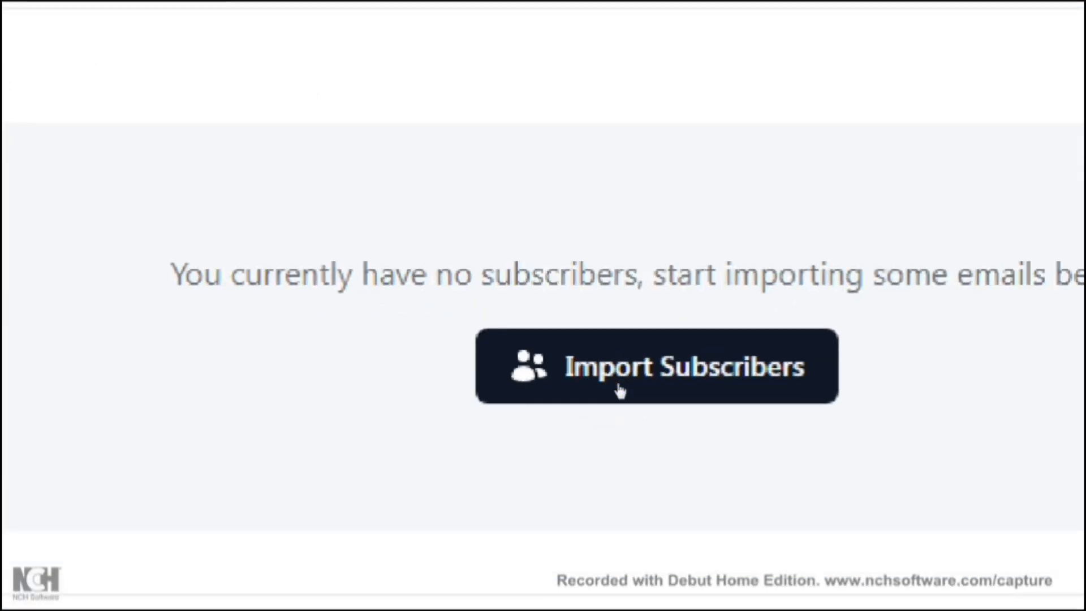
click(621, 391)
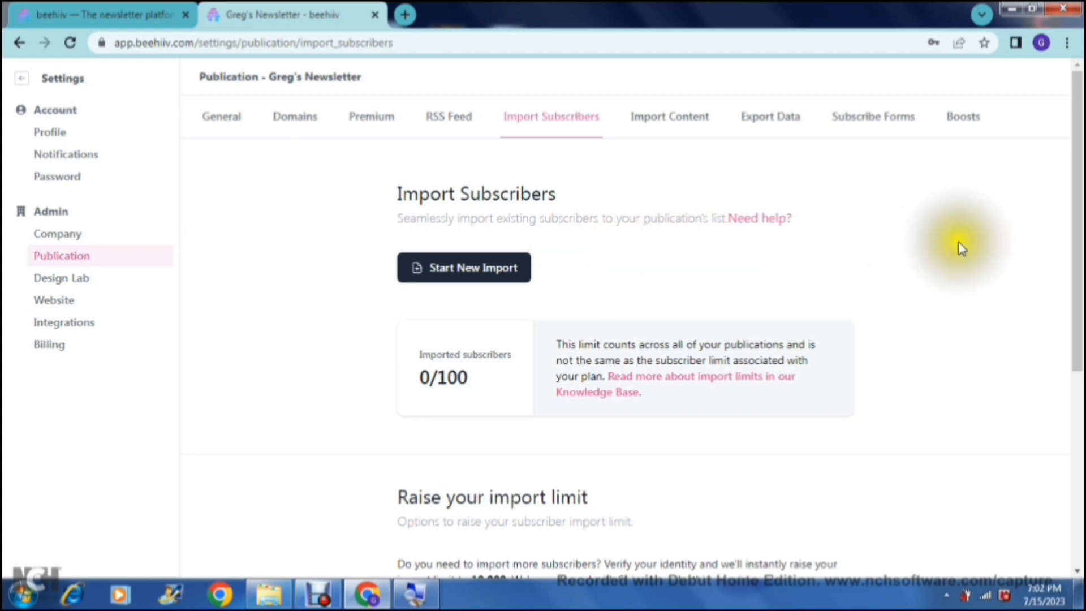
drag(1078, 191, 1079, 269)
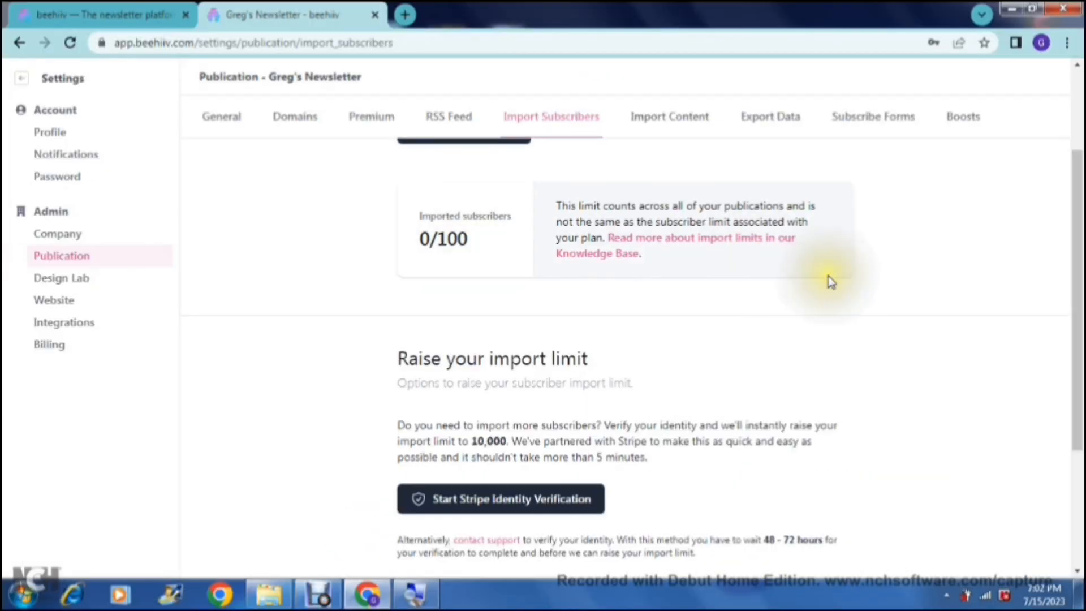
drag(1077, 235, 1077, 336)
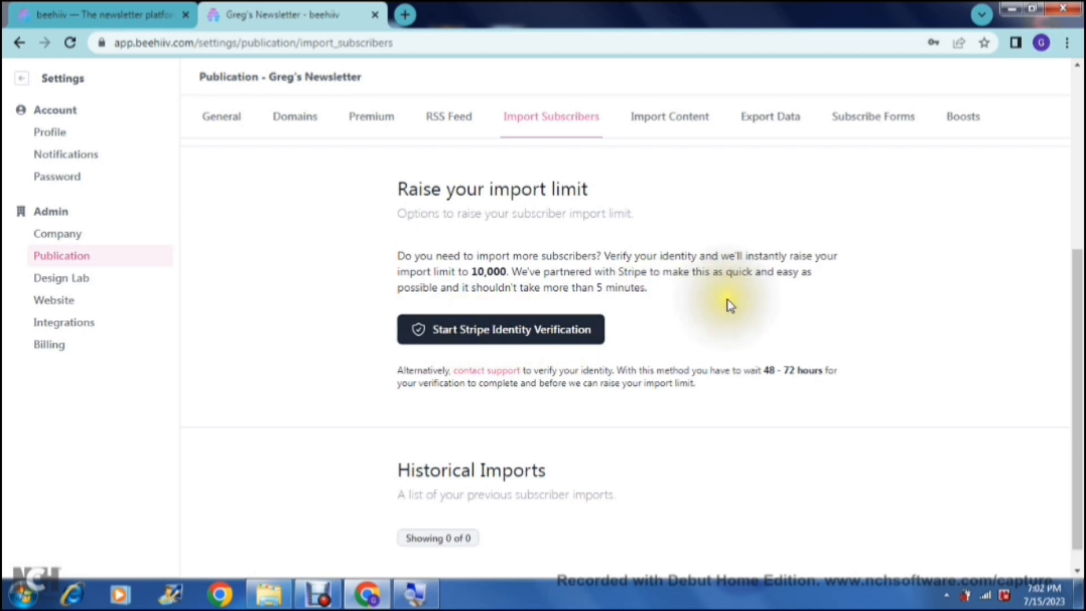
click(1076, 364)
drag(1076, 363, 1073, 164)
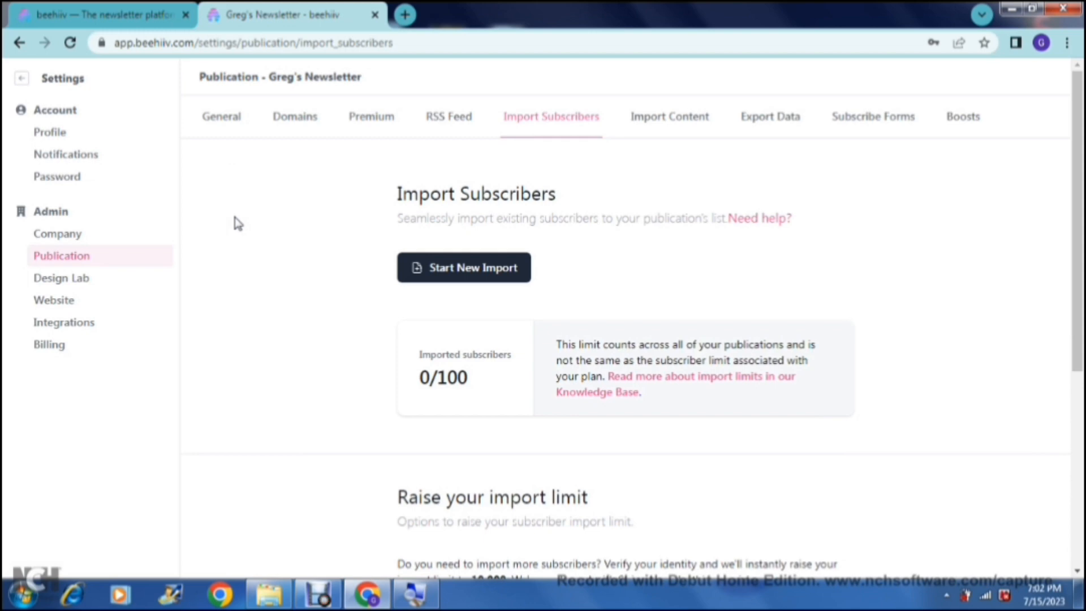
click(22, 84)
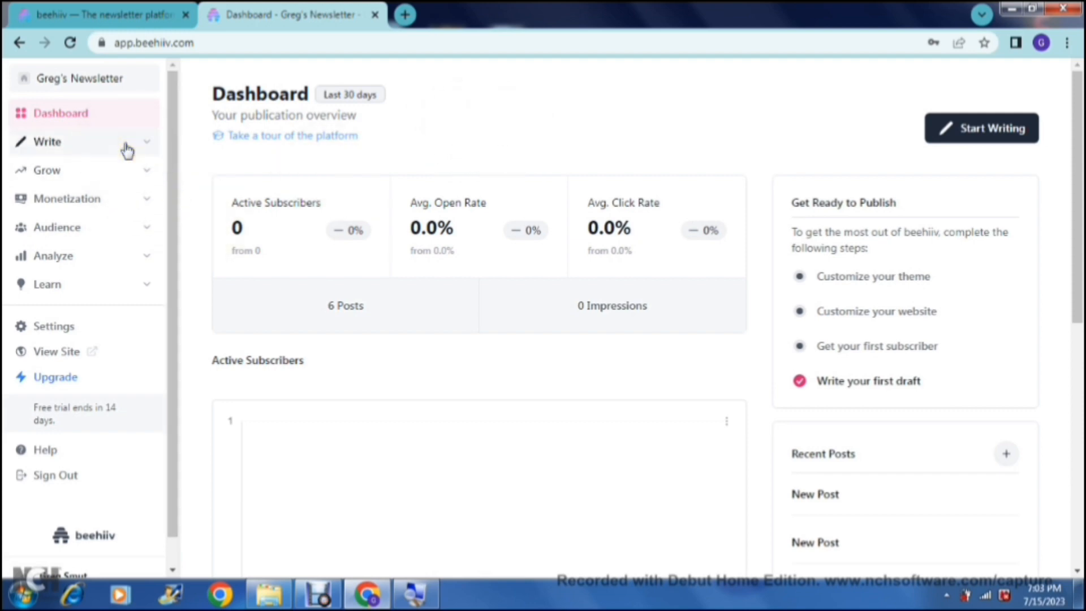
Step: Create a new blank draft from the newsletter's Posts page
click(51, 143)
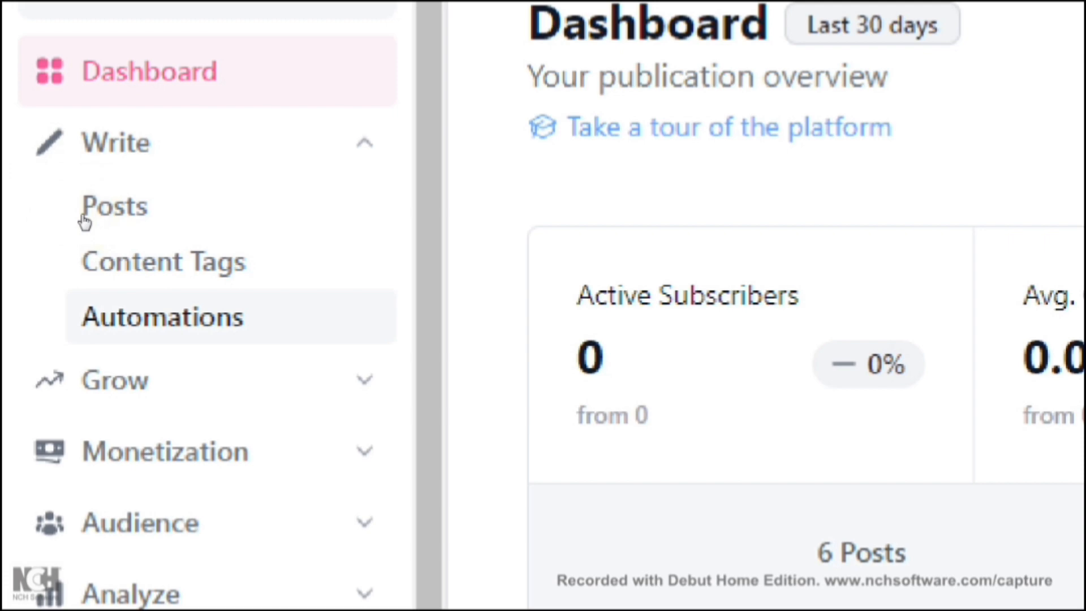
click(52, 171)
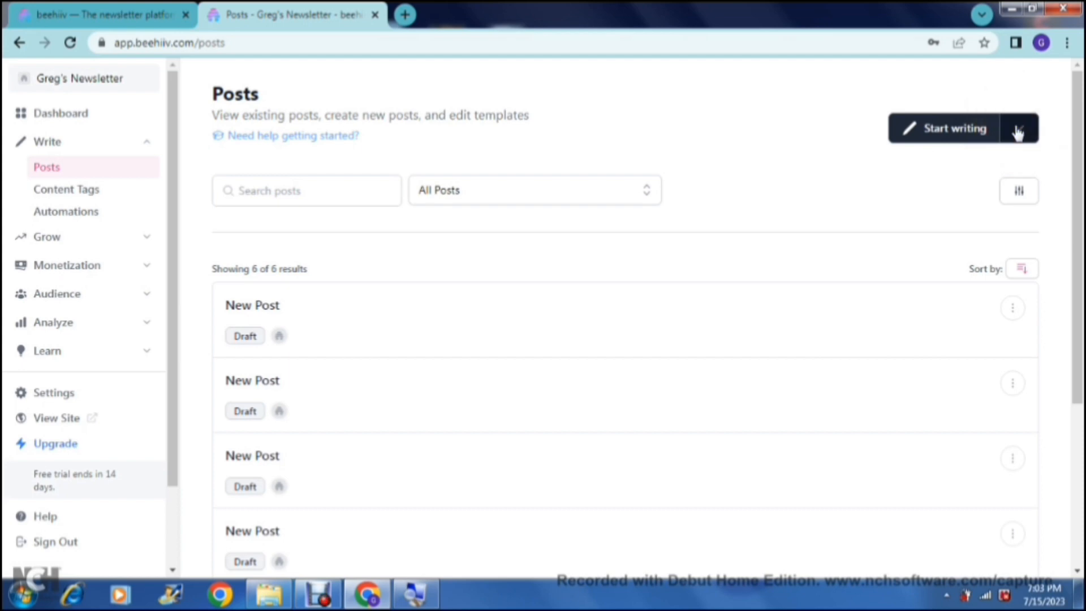
click(1018, 130)
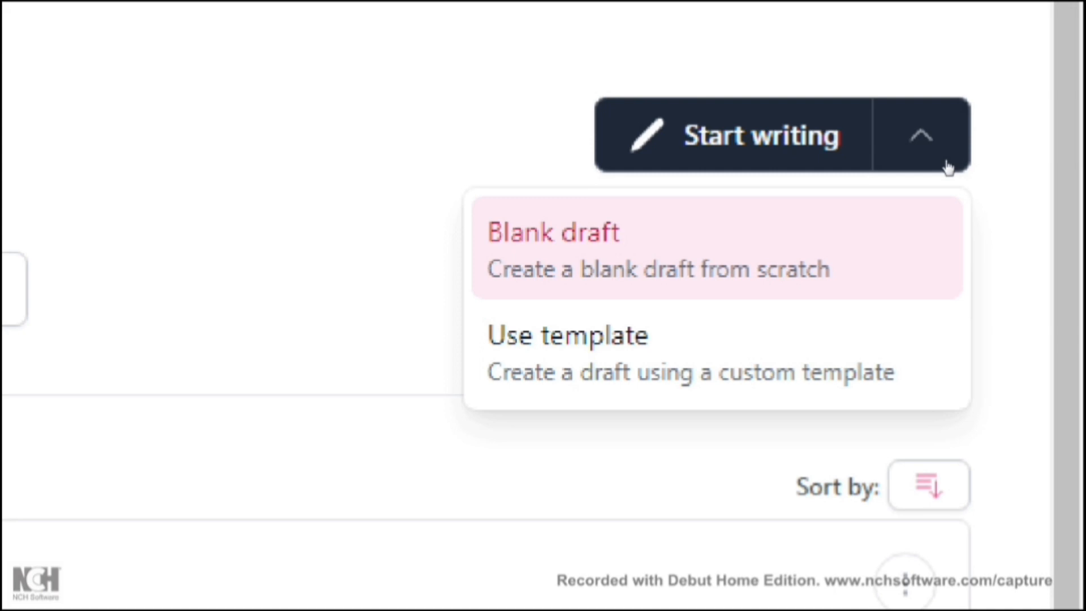
key(Down)
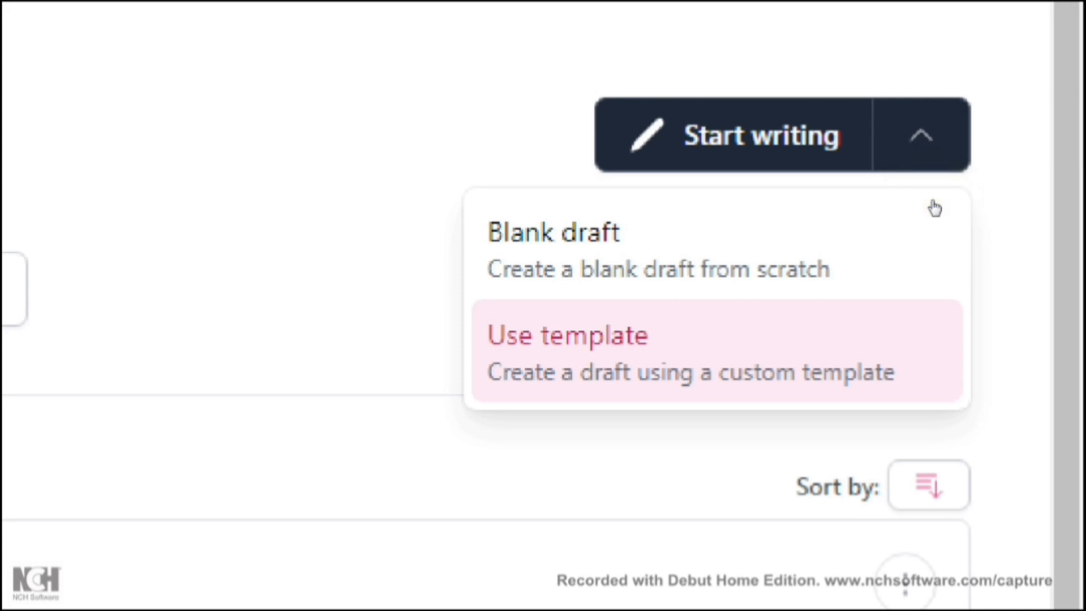
click(925, 185)
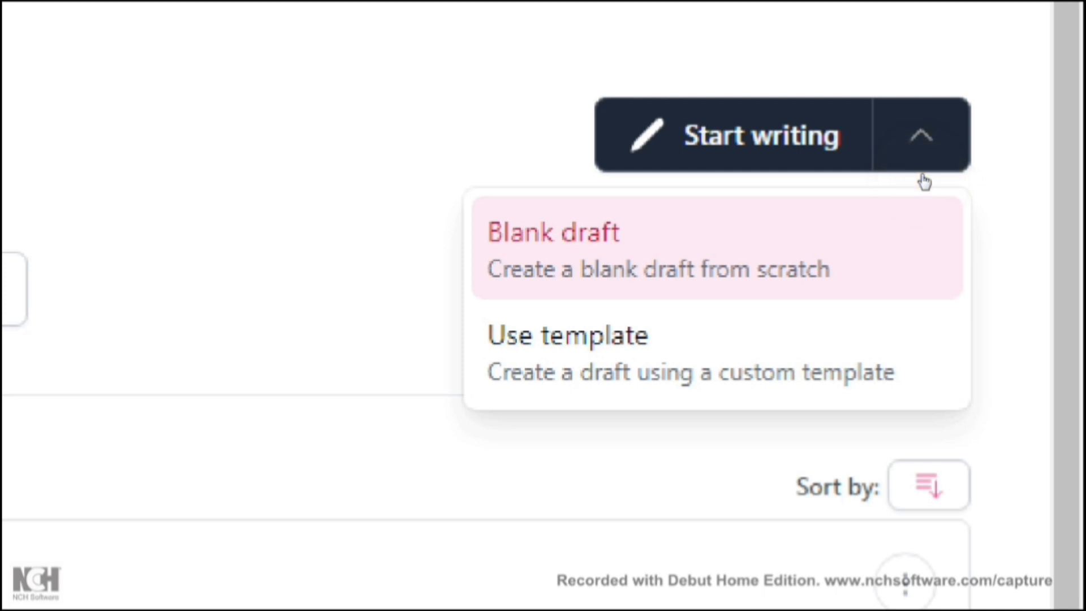
click(921, 141)
click(942, 130)
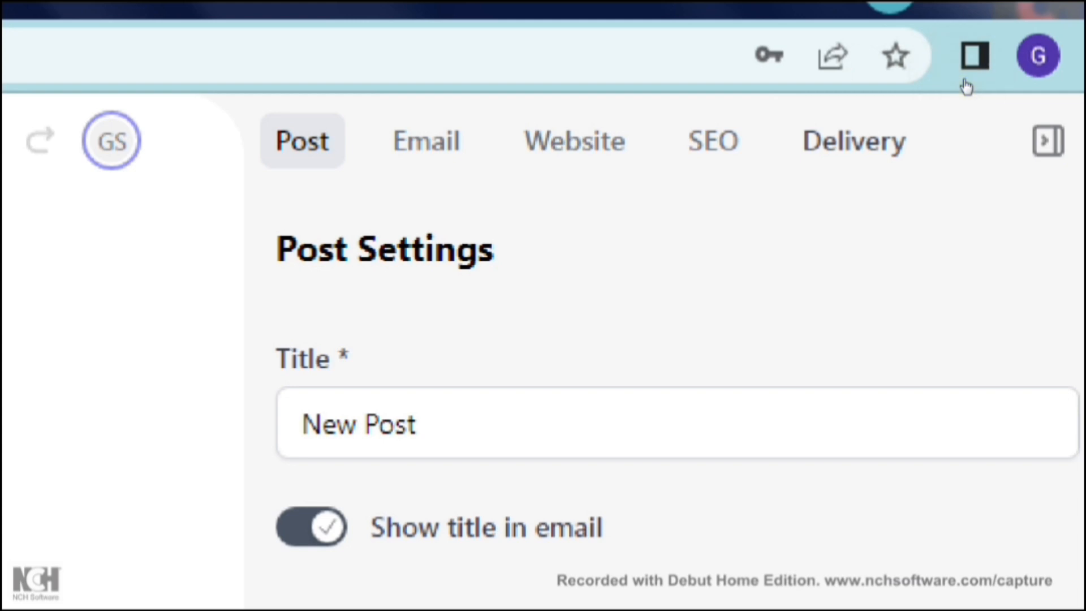
Step: Open the empty text block's visual settings and review its spacing and border options
click(649, 165)
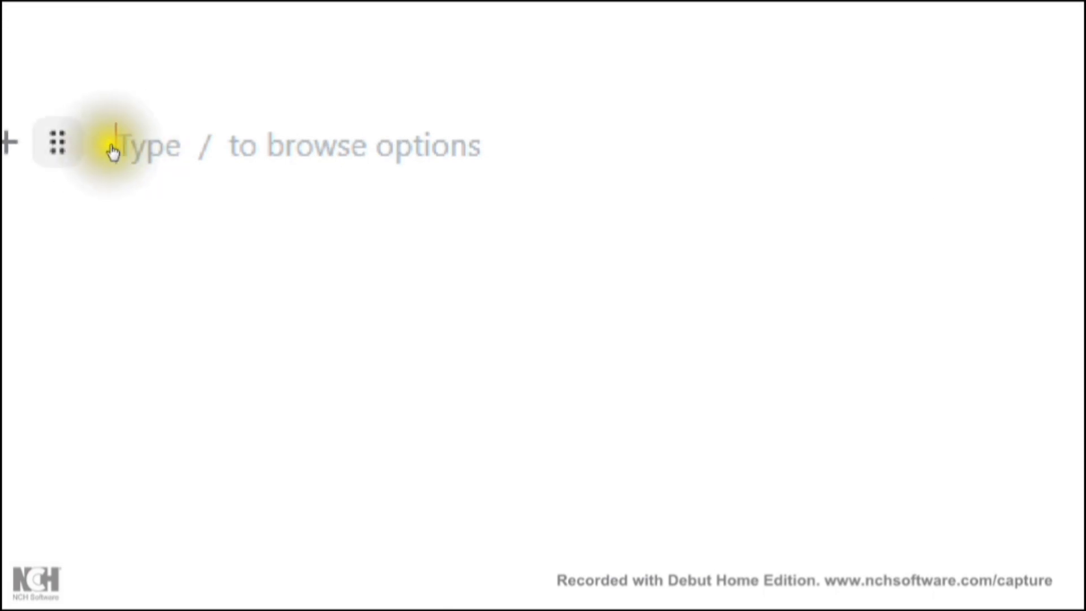
right_click(114, 150)
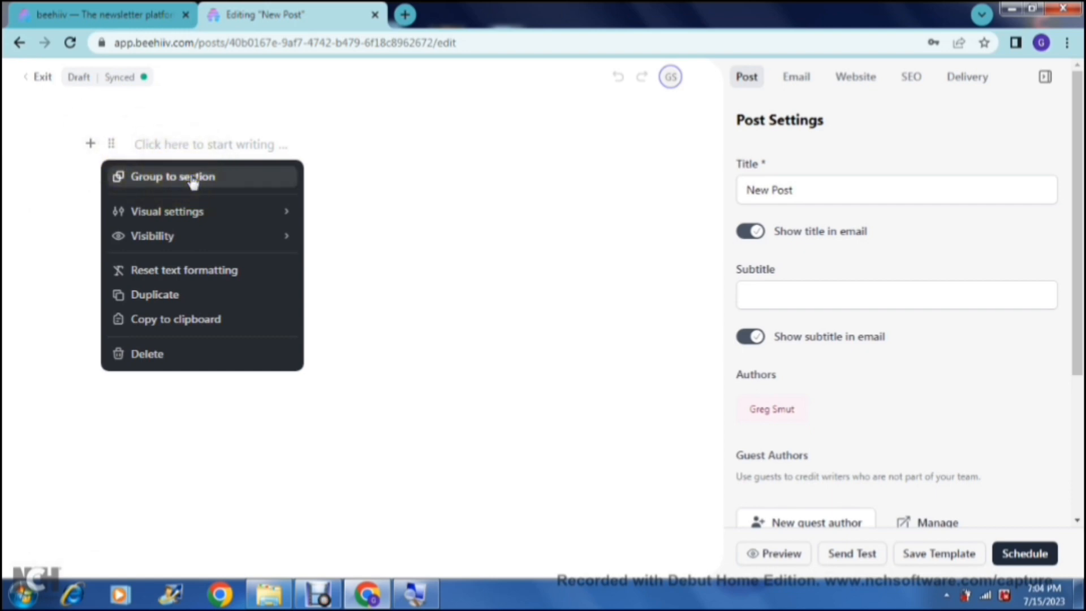
click(212, 215)
click(214, 213)
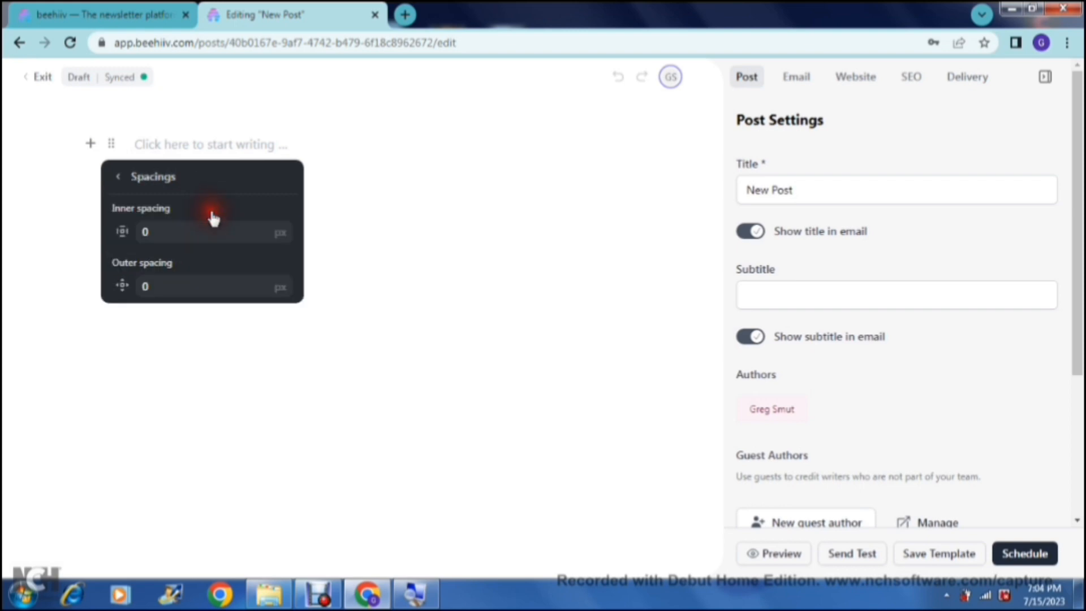
click(119, 178)
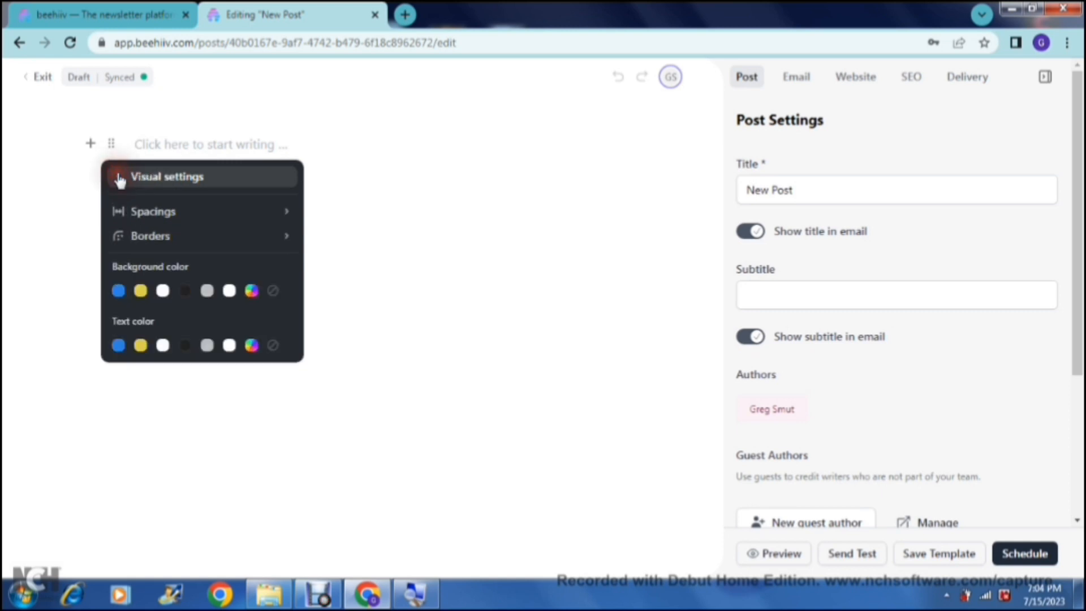
click(145, 235)
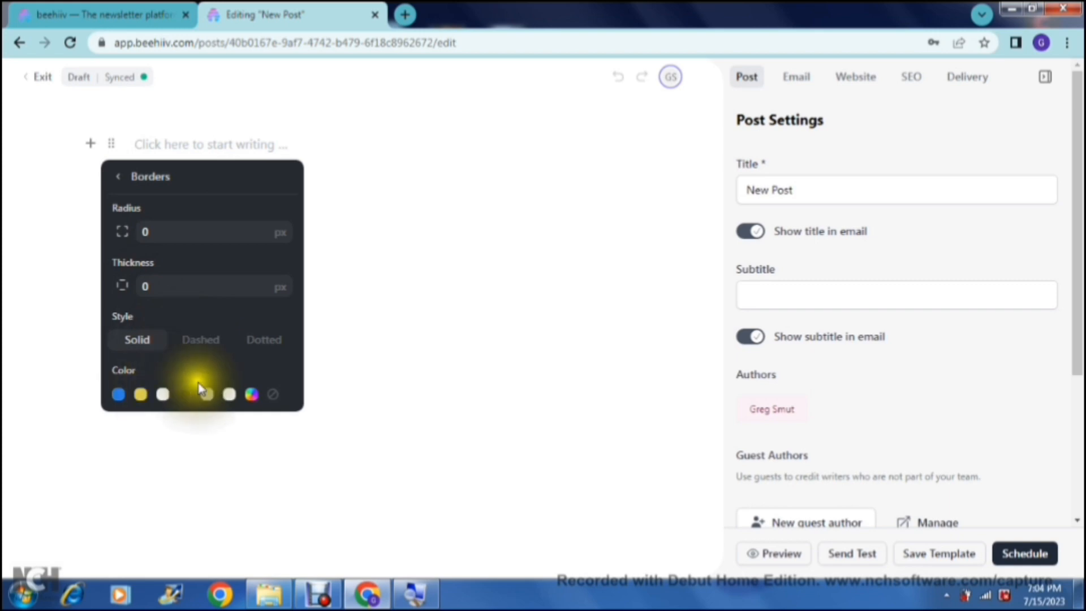
click(119, 176)
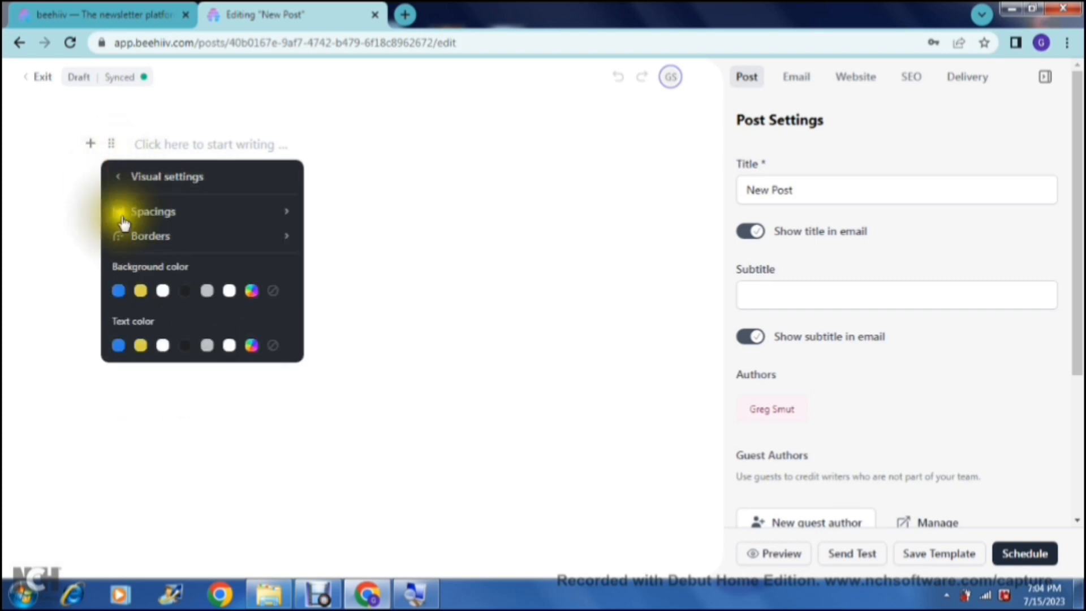
Step: Give the text block a blue background and white text color
click(119, 291)
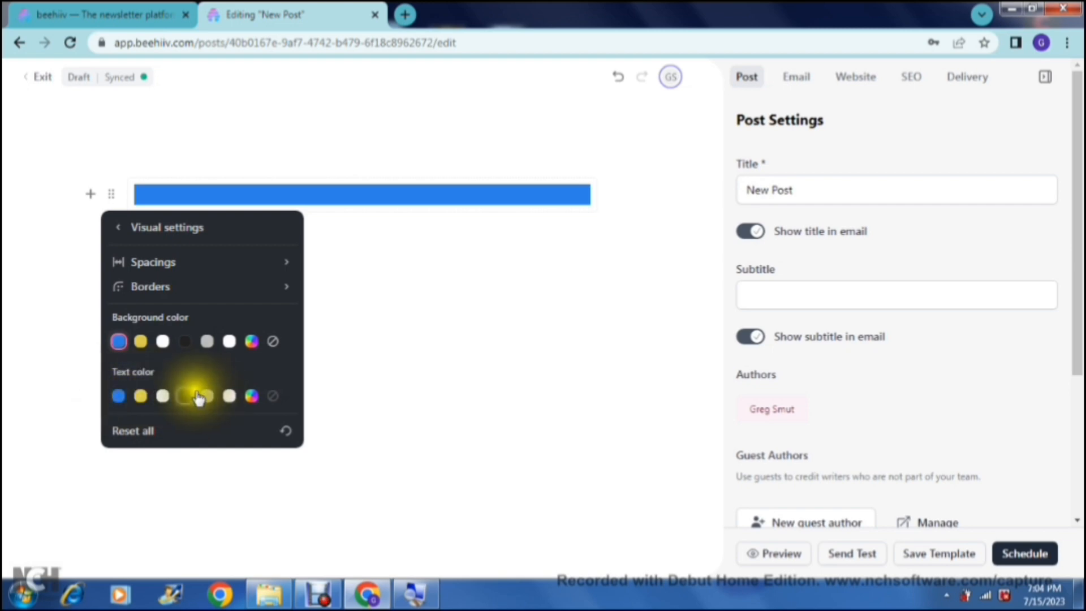
click(165, 399)
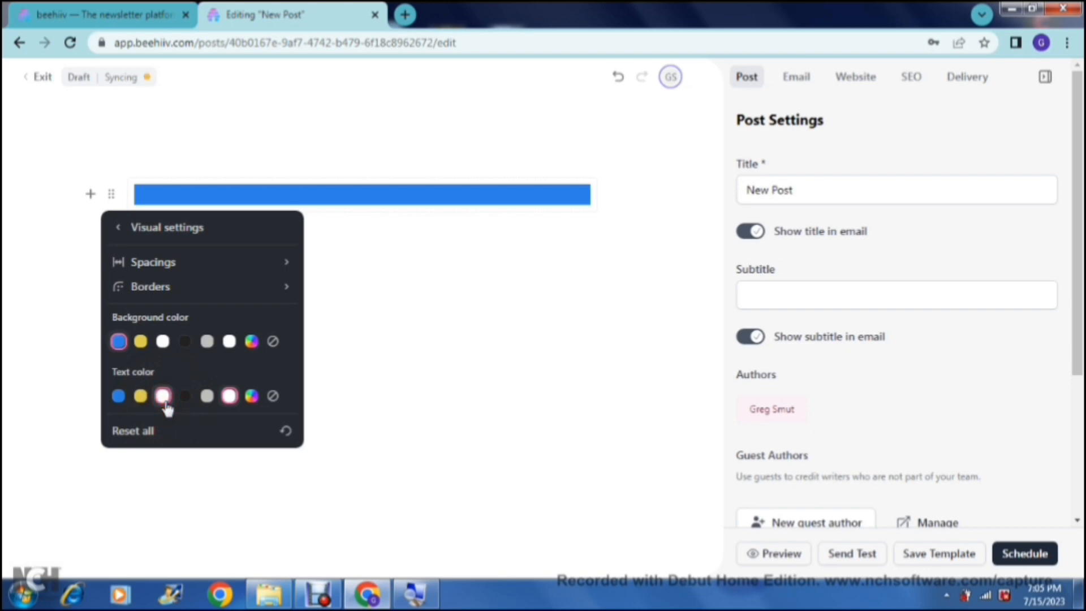
click(121, 232)
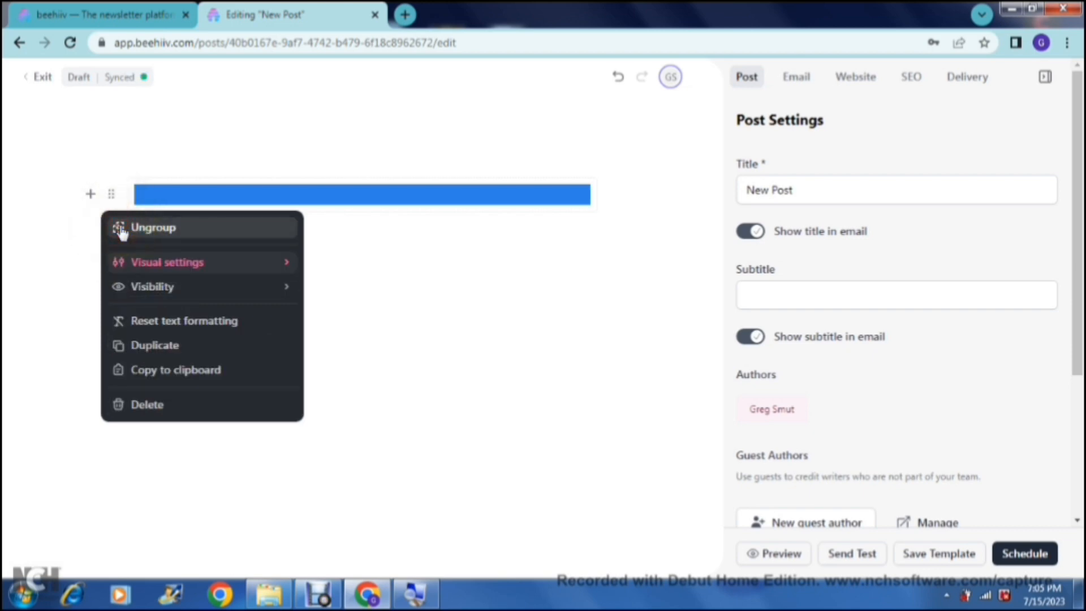
Step: Review the block's visibility settings and switch its display to free subscribers off and back on
click(152, 287)
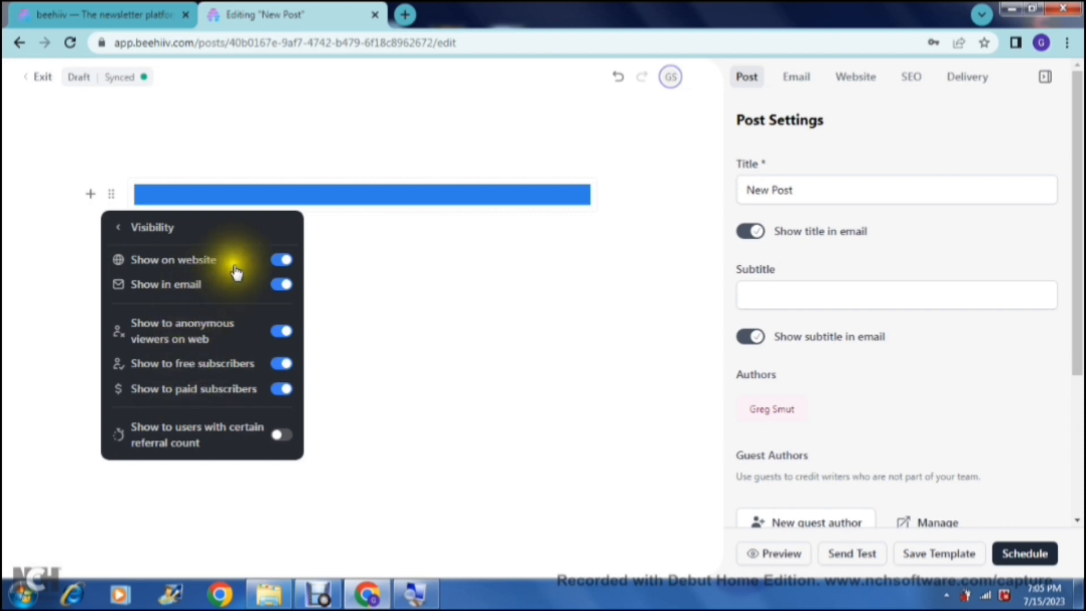
click(281, 364)
click(281, 365)
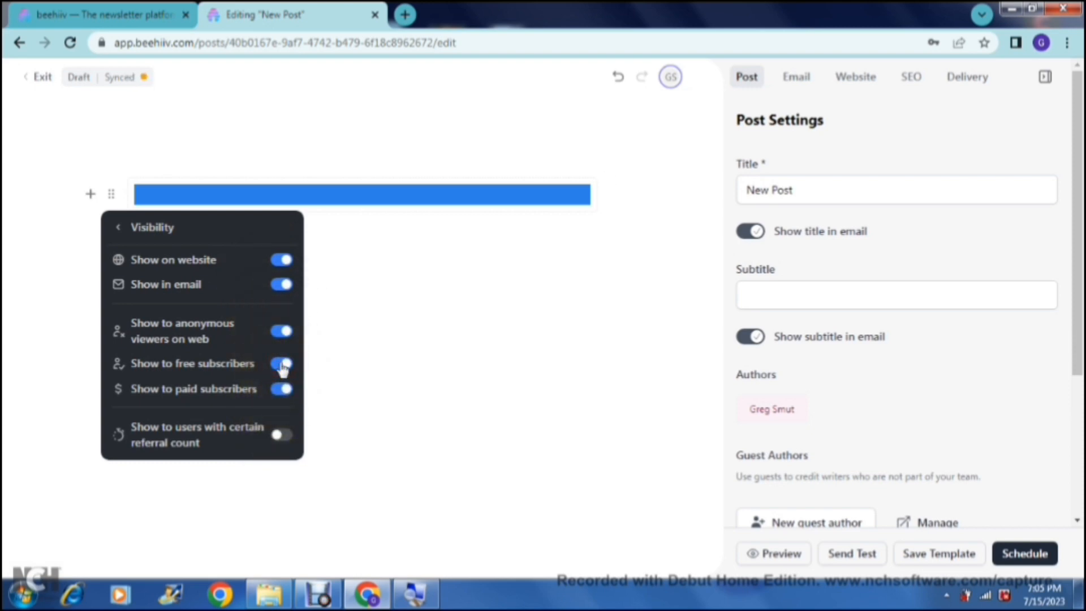
click(121, 228)
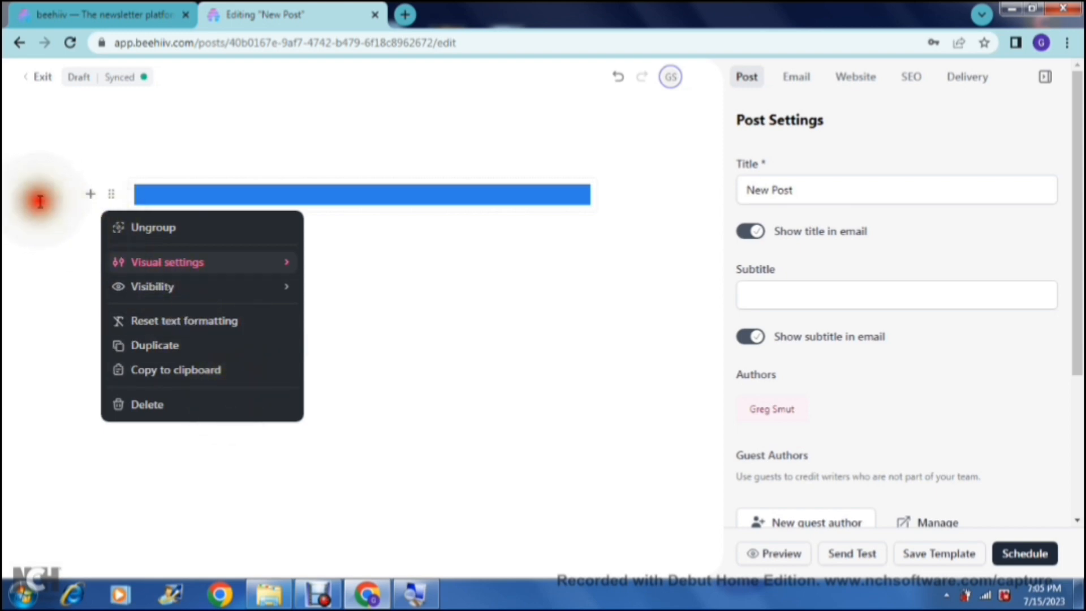
Step: Enter "This is the newsletter title" in the blue block
click(148, 195)
click(157, 194)
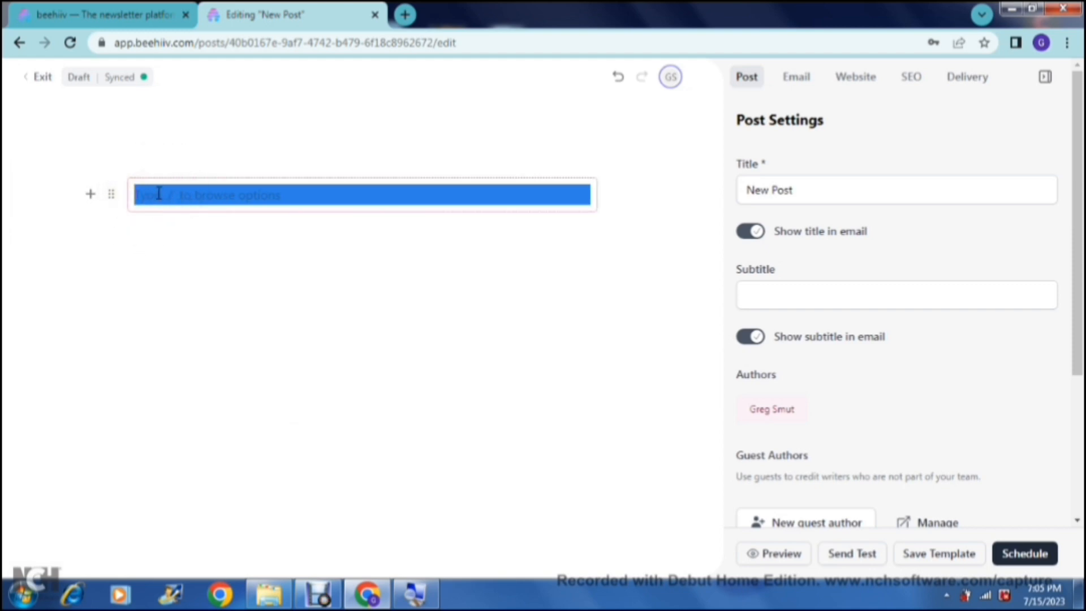
text(This)
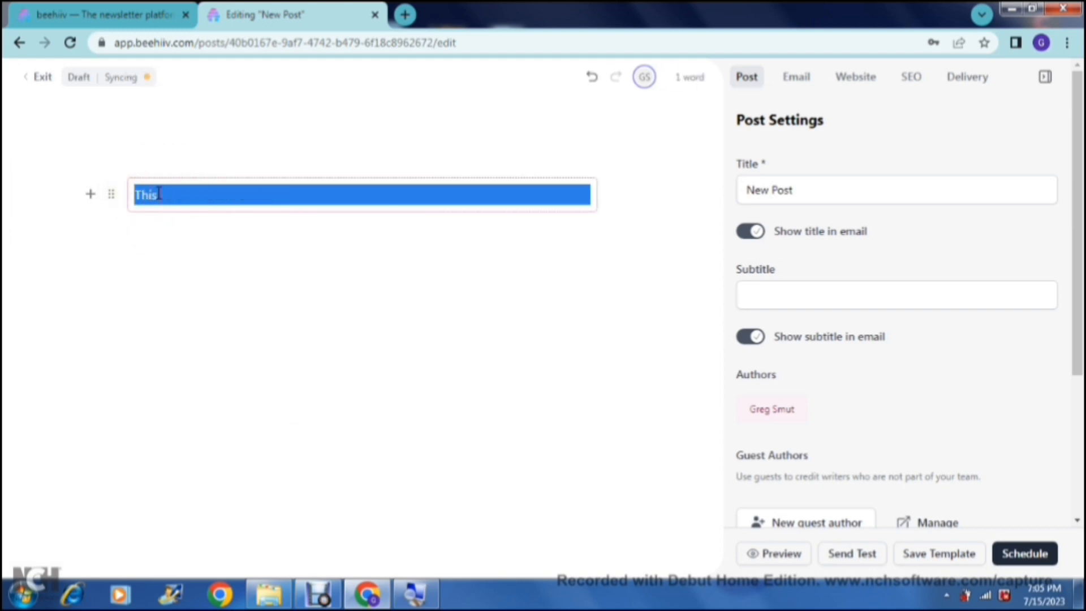
text( is the newsletter title)
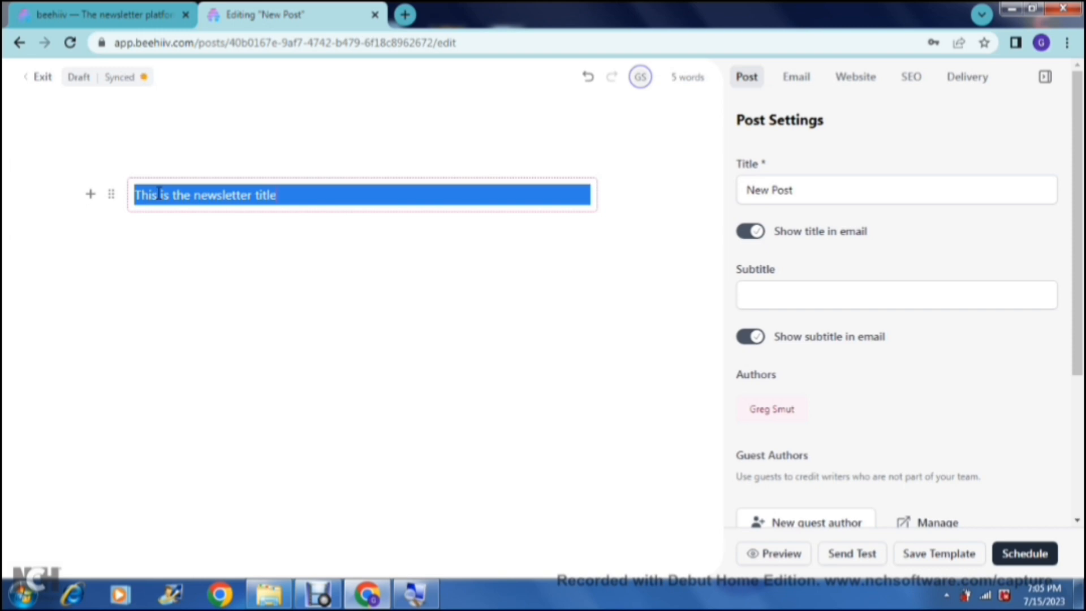
Step: Make the newsletter title bold and, after trying the H3 and H6 heading levels, format it as H1
triple_click(224, 194)
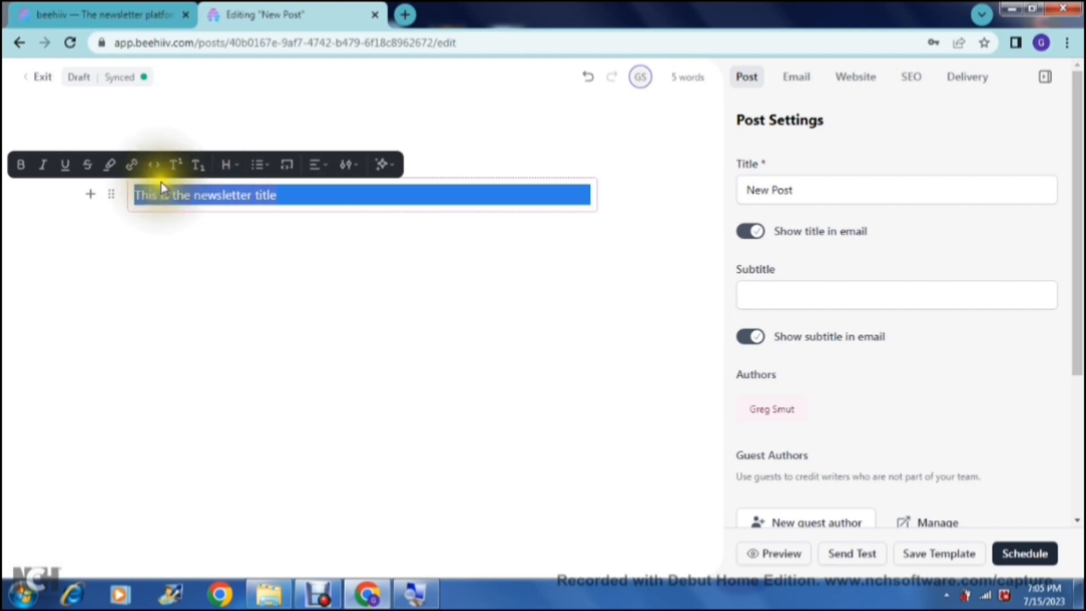
click(27, 169)
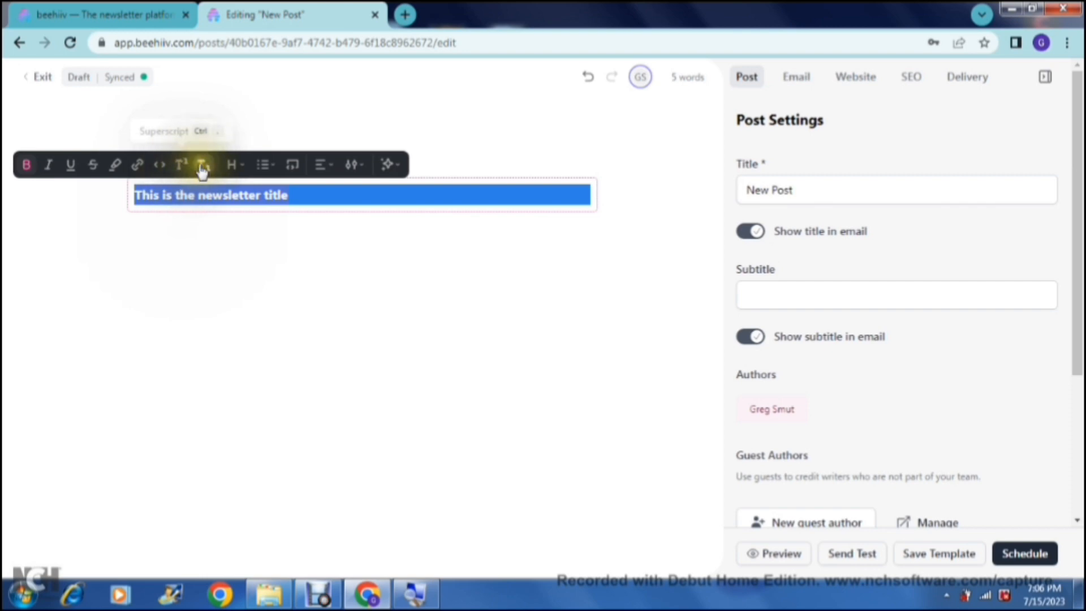
click(242, 168)
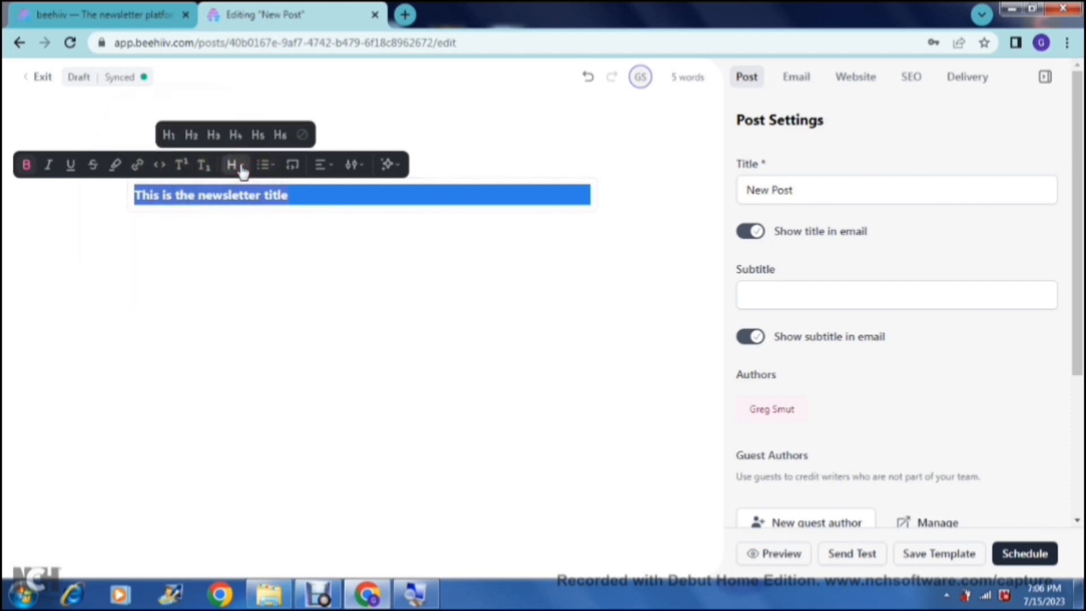
click(213, 137)
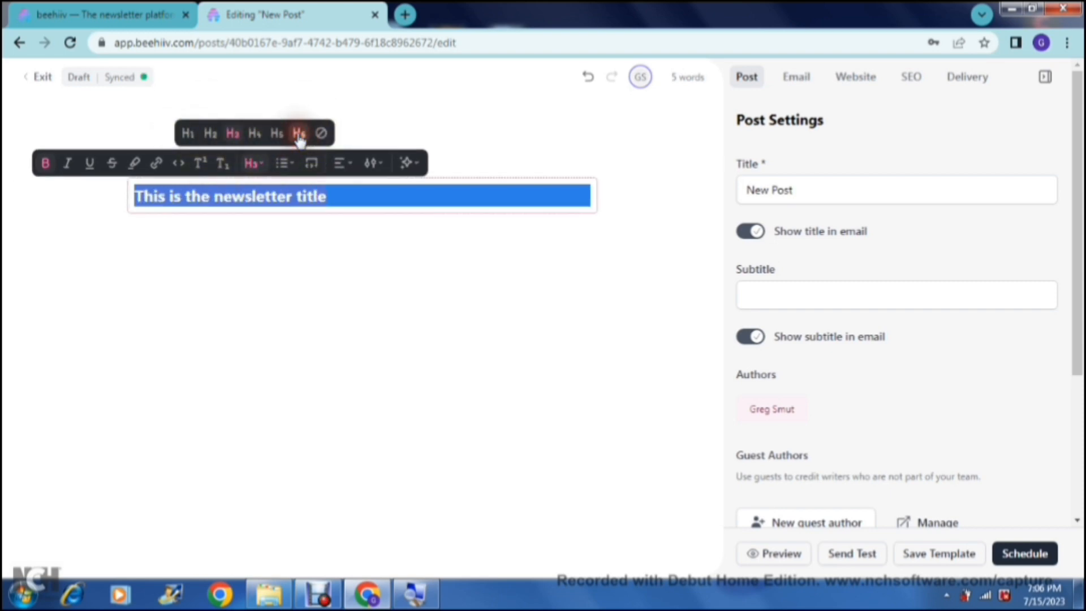
click(300, 136)
click(255, 126)
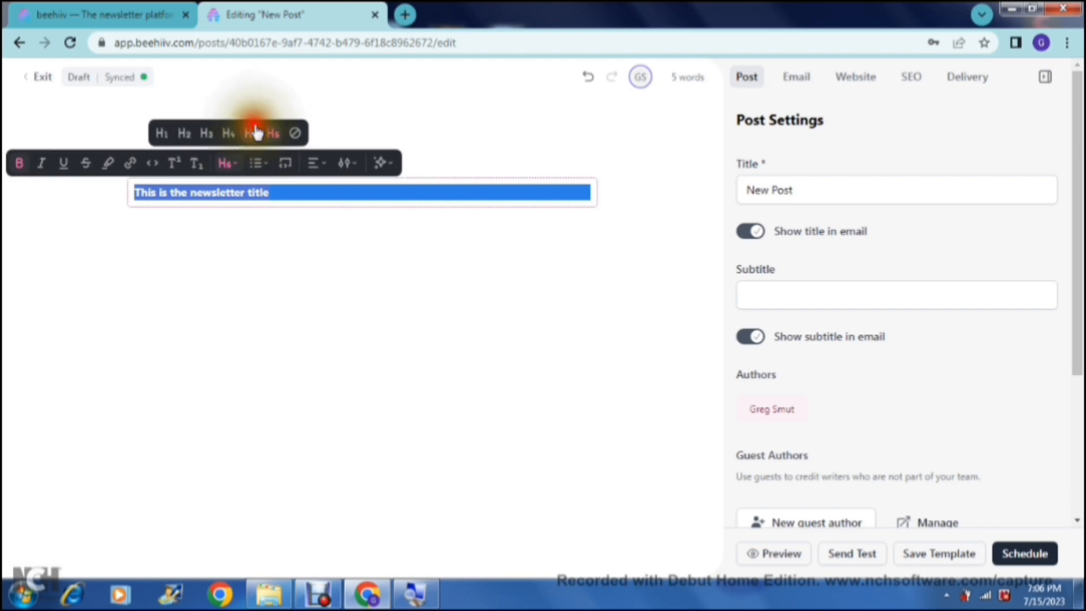
click(164, 137)
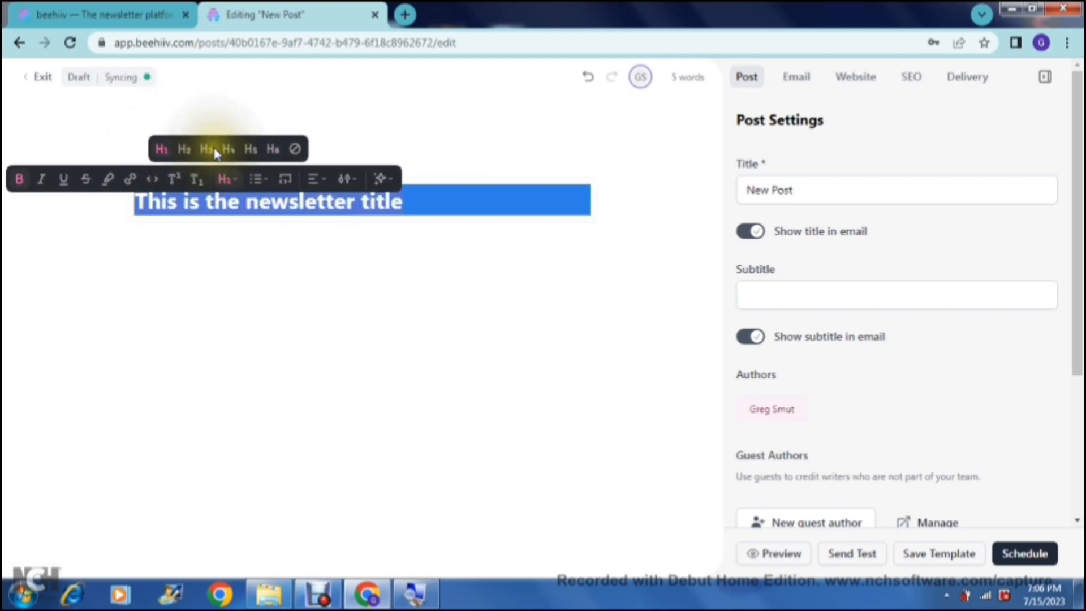
Step: Center the newsletter title within its block
click(266, 180)
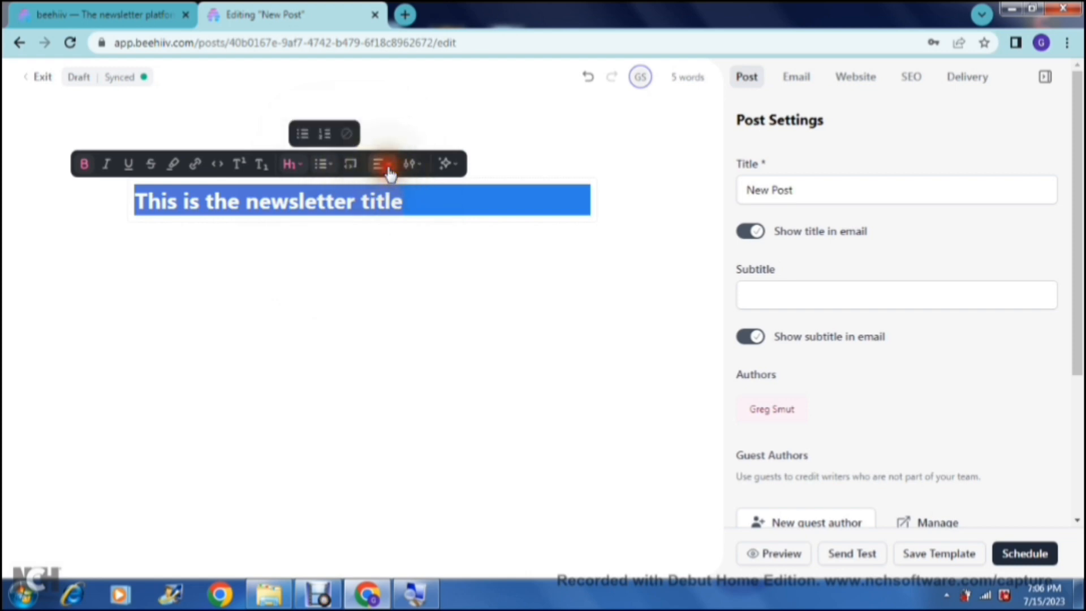
mouse_move(389, 175)
click(371, 134)
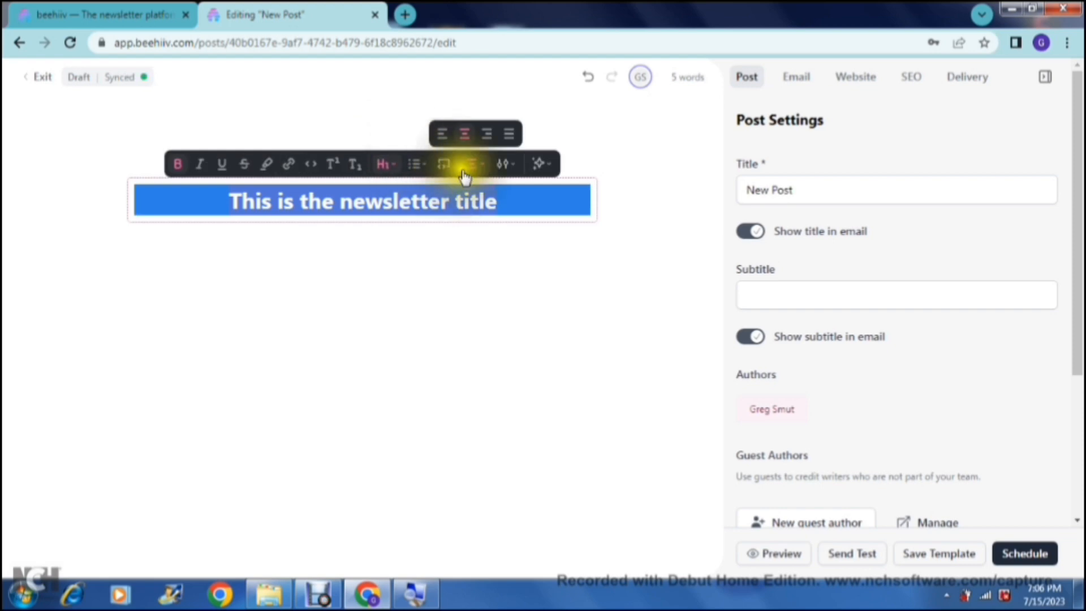
Step: Try Palatino for the newsletter title, settle on the Monaco font family, and set the font size to Huge
mouse_move(508, 164)
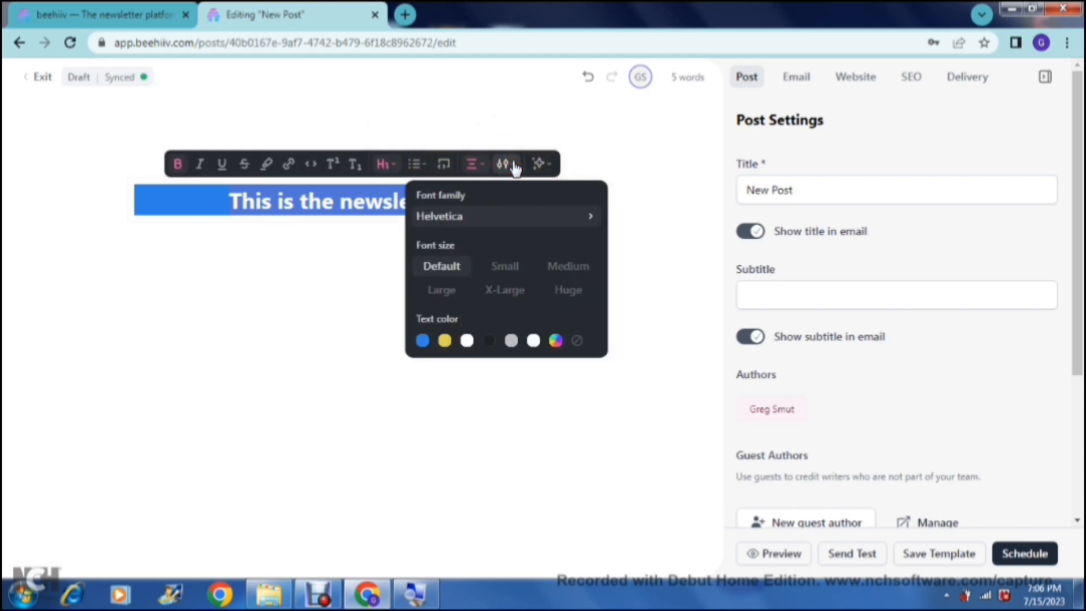
click(514, 219)
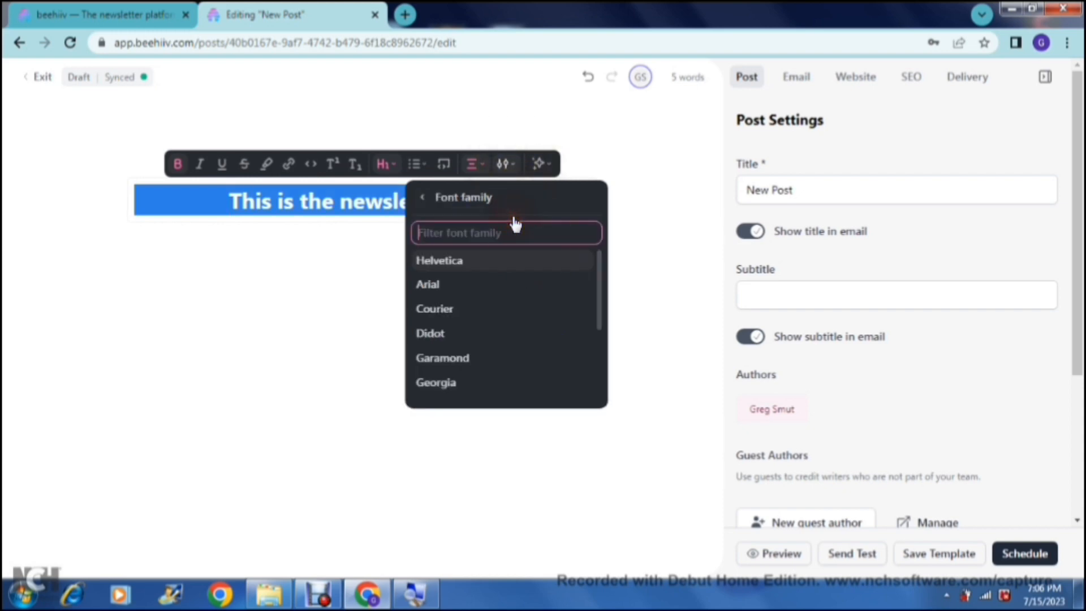
drag(598, 277, 598, 352)
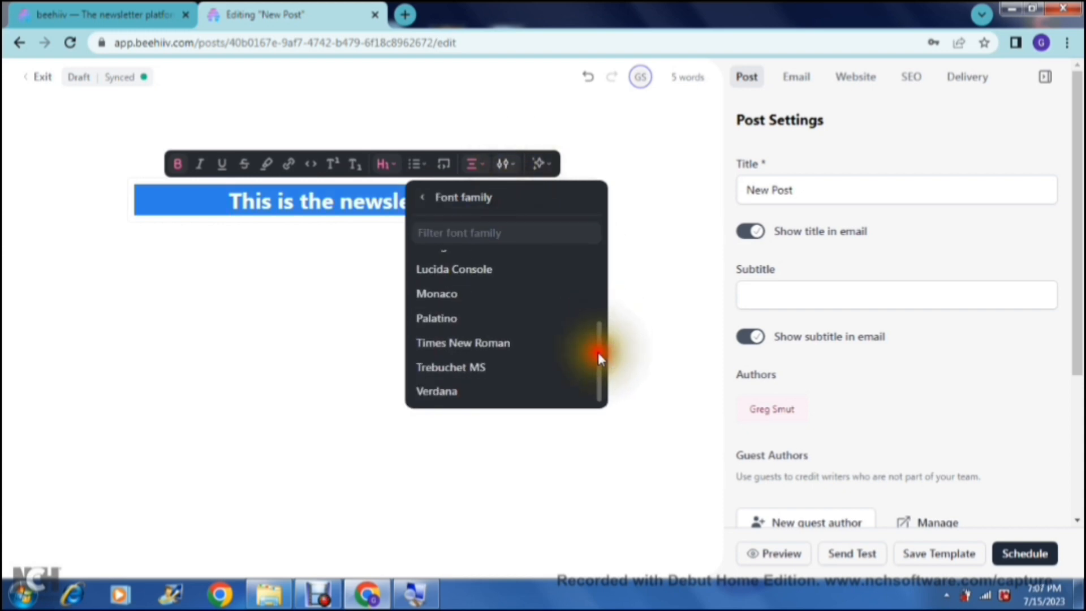
click(486, 324)
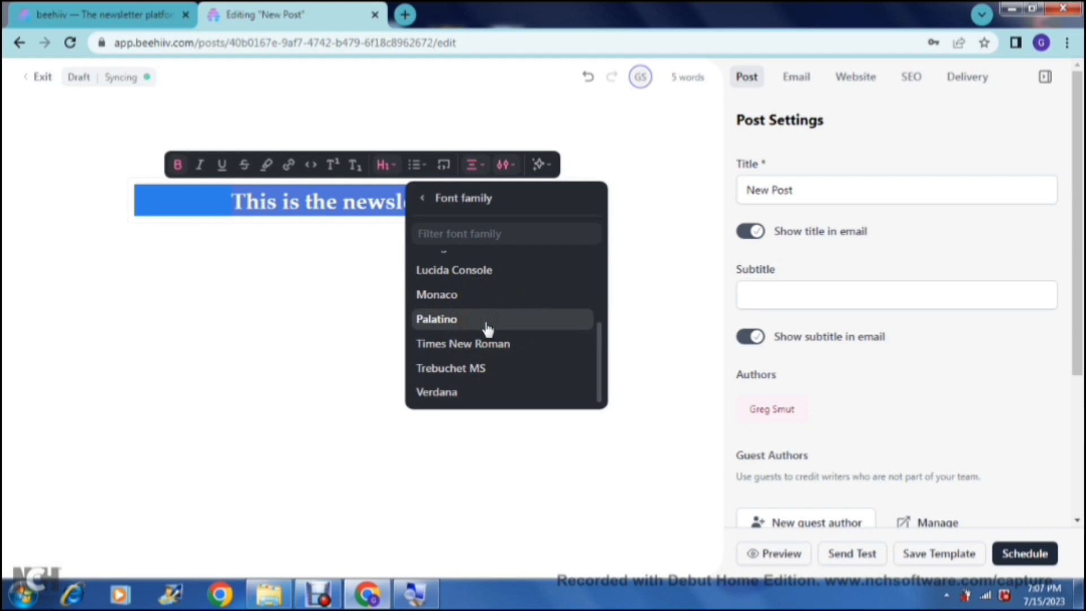
click(440, 302)
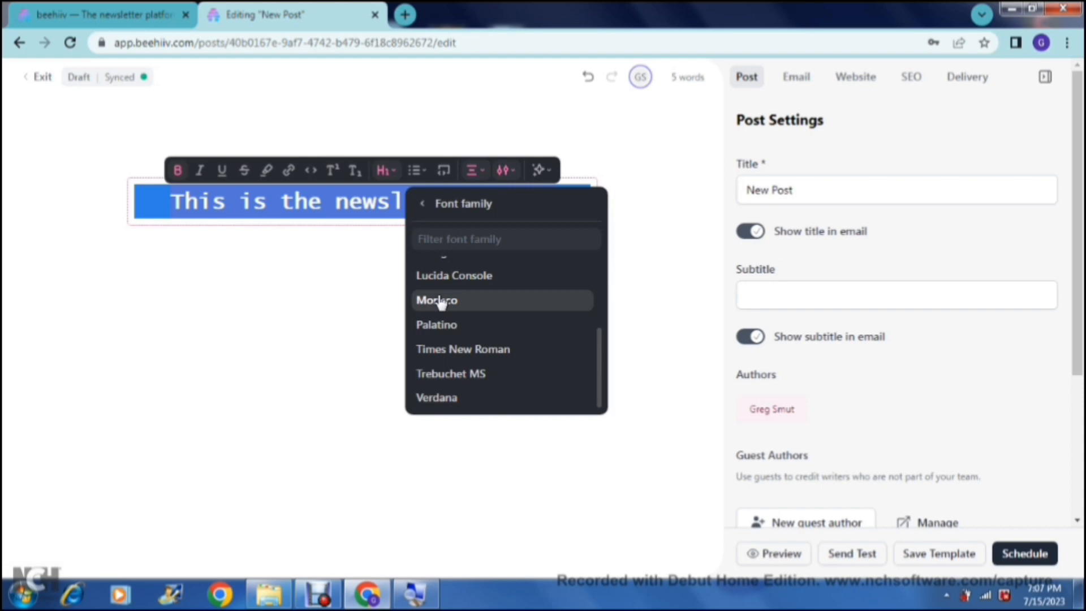
click(424, 208)
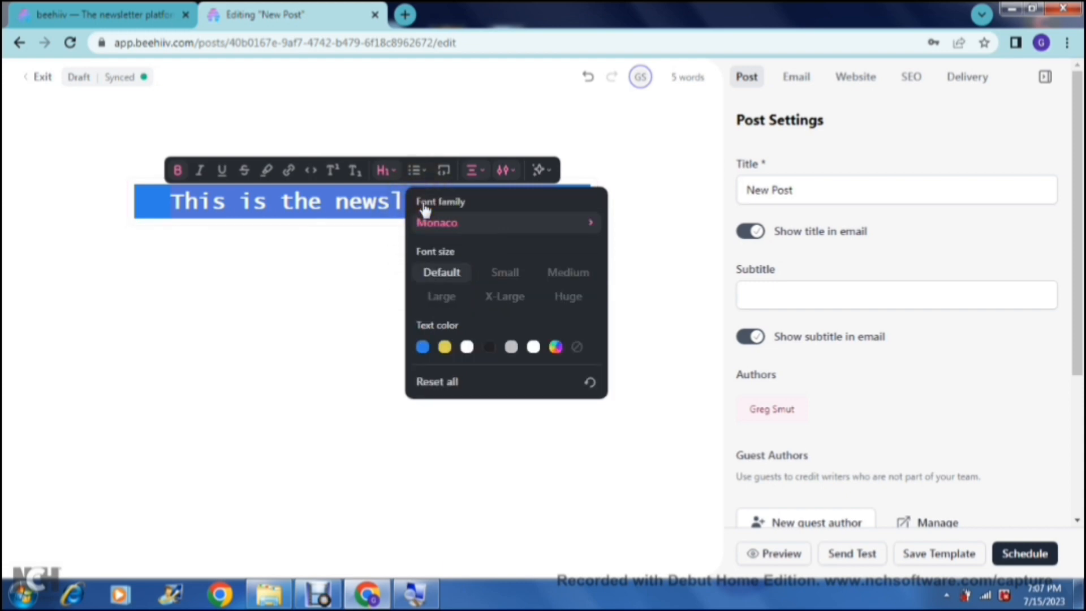
click(566, 300)
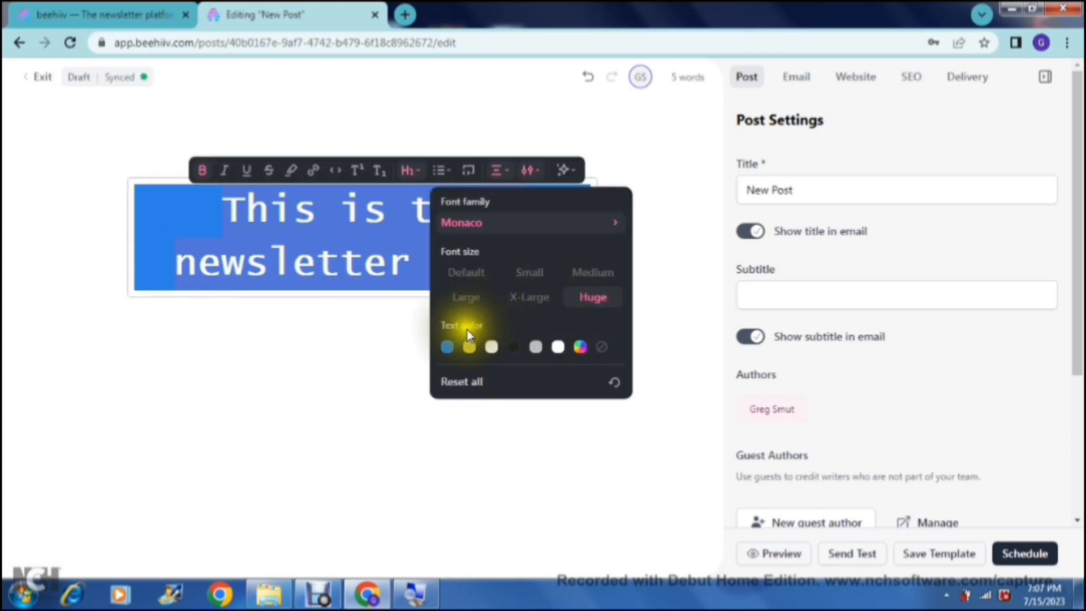
click(578, 348)
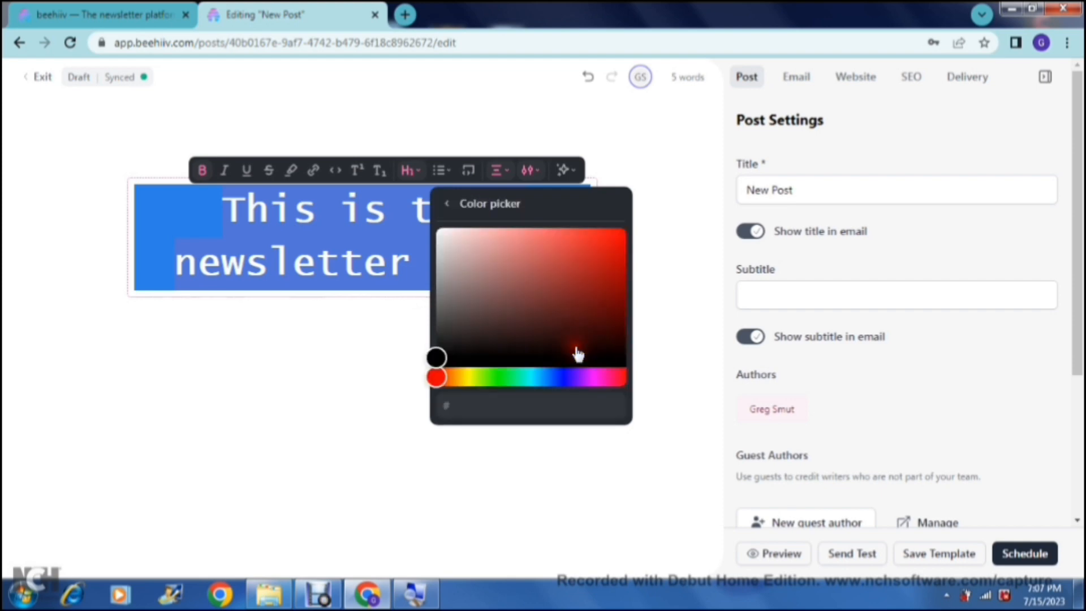
drag(578, 353, 380, 215)
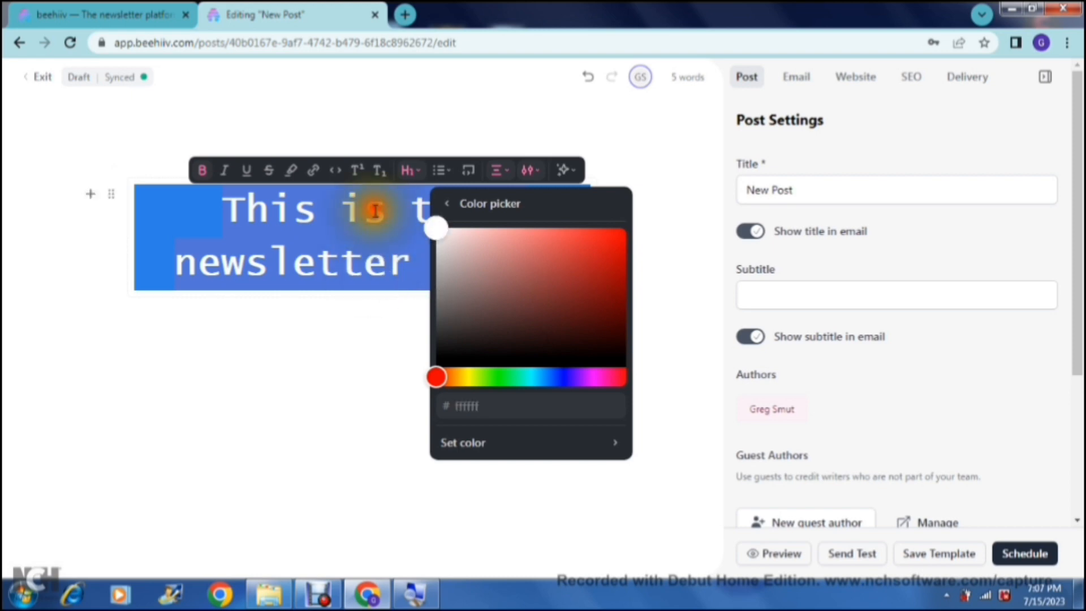
click(446, 204)
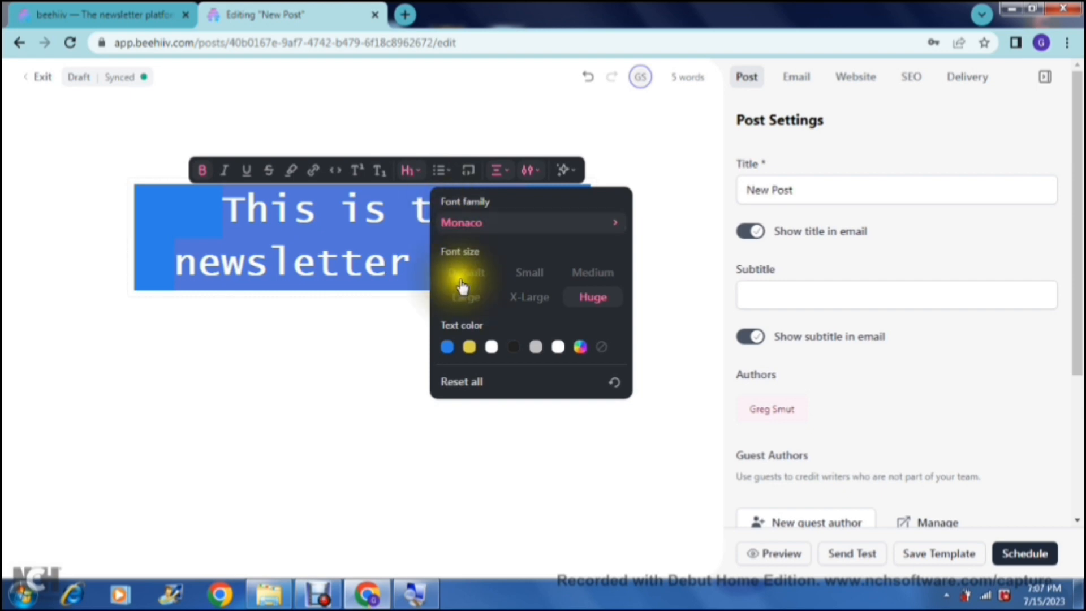
Step: Enter "Body of the newsletter" as a new text line below the blue title block
click(313, 353)
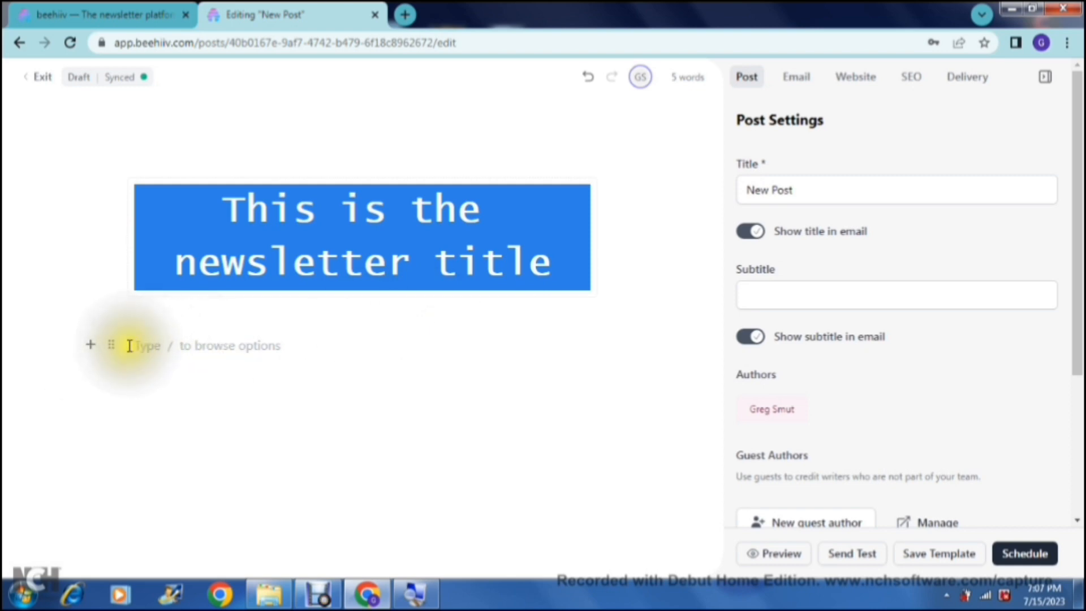
text(Bo)
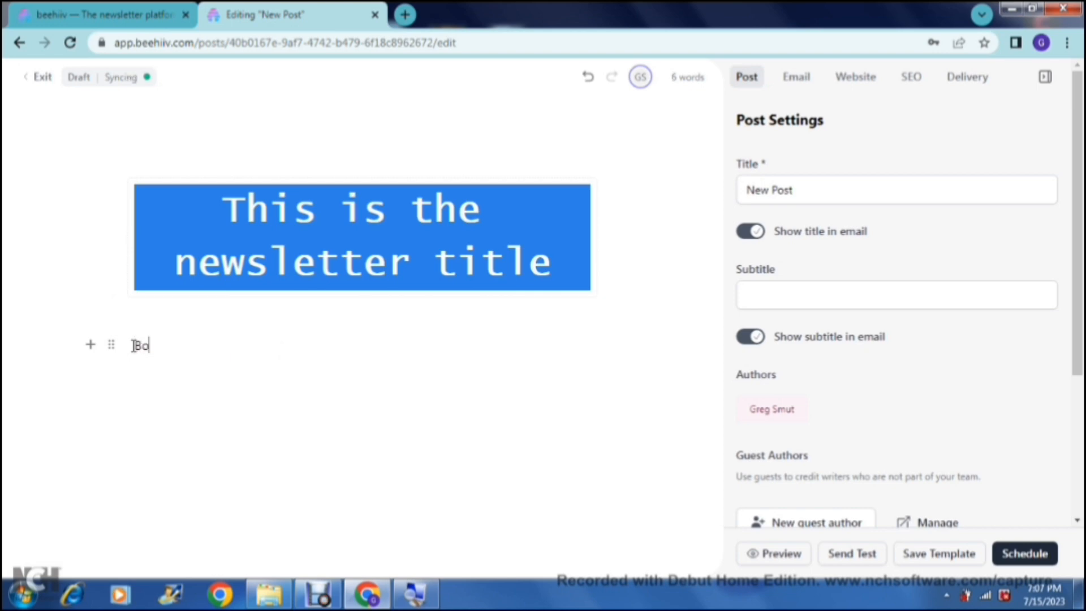
text(dy of the newsletter)
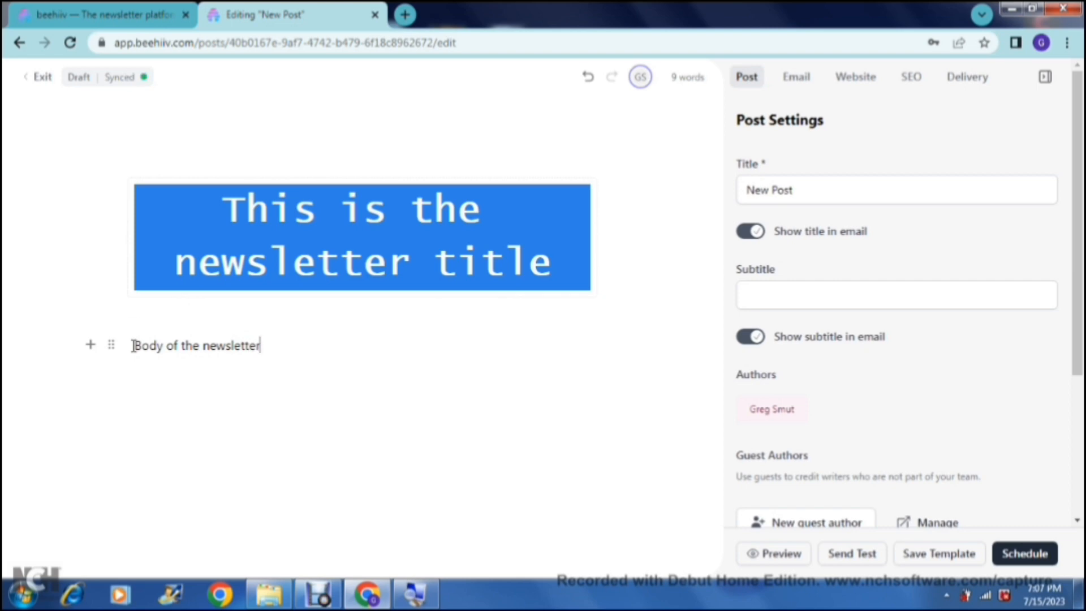
Step: Center the body text line below the title block
click(111, 345)
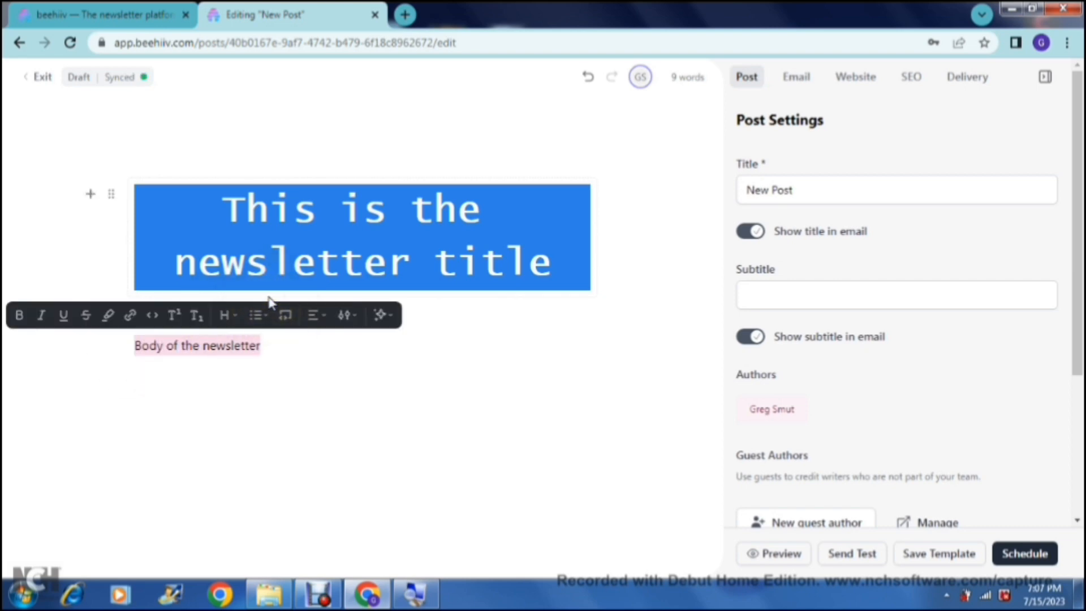
click(317, 315)
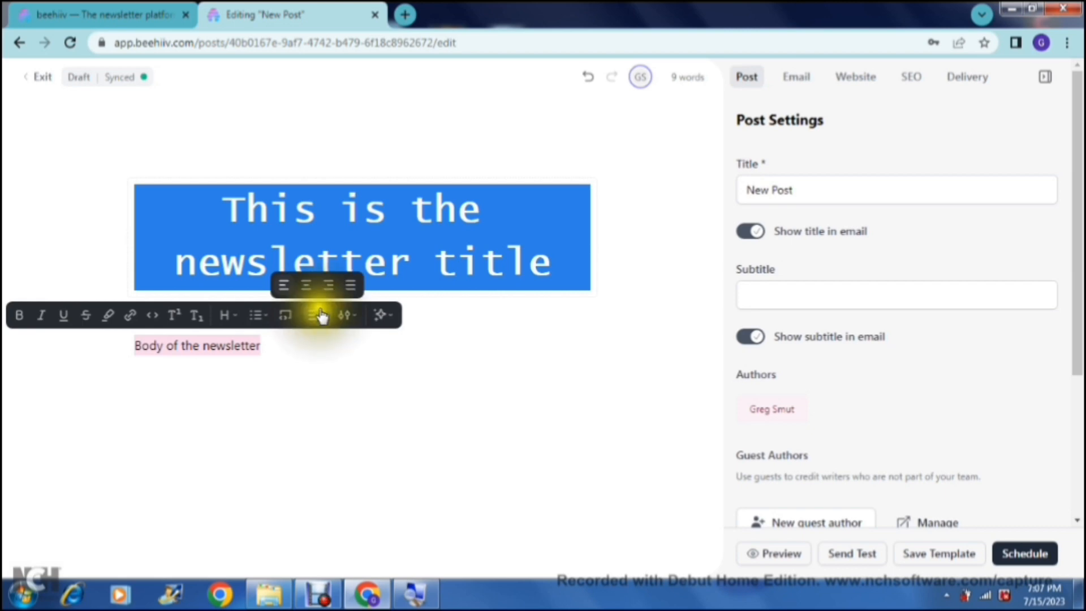
click(306, 284)
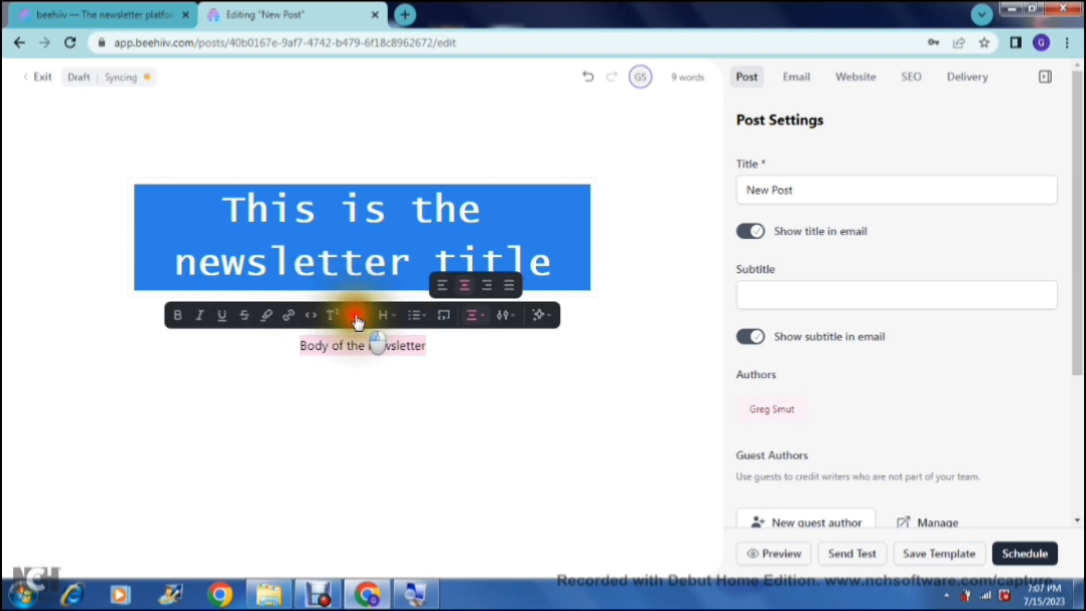
Step: Format the centered body text as subscript and set its font size to Huge
click(356, 317)
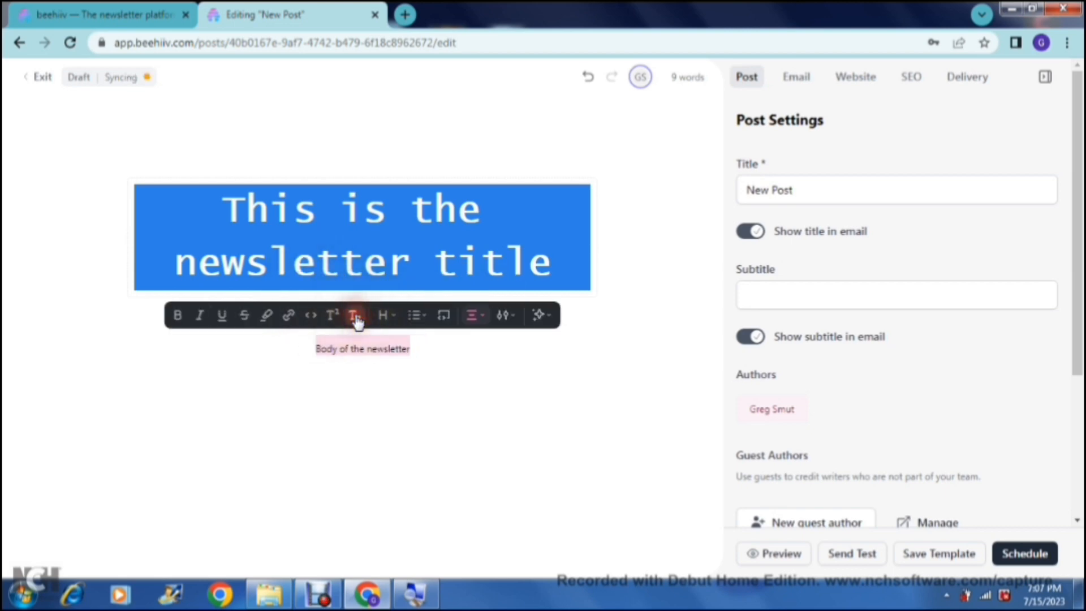
click(506, 321)
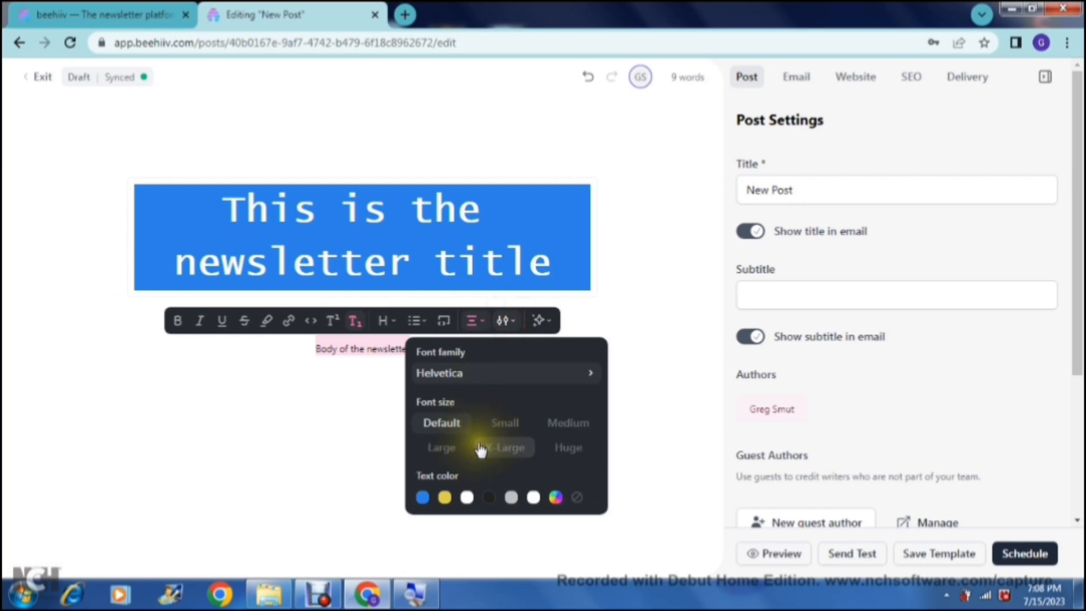
click(569, 447)
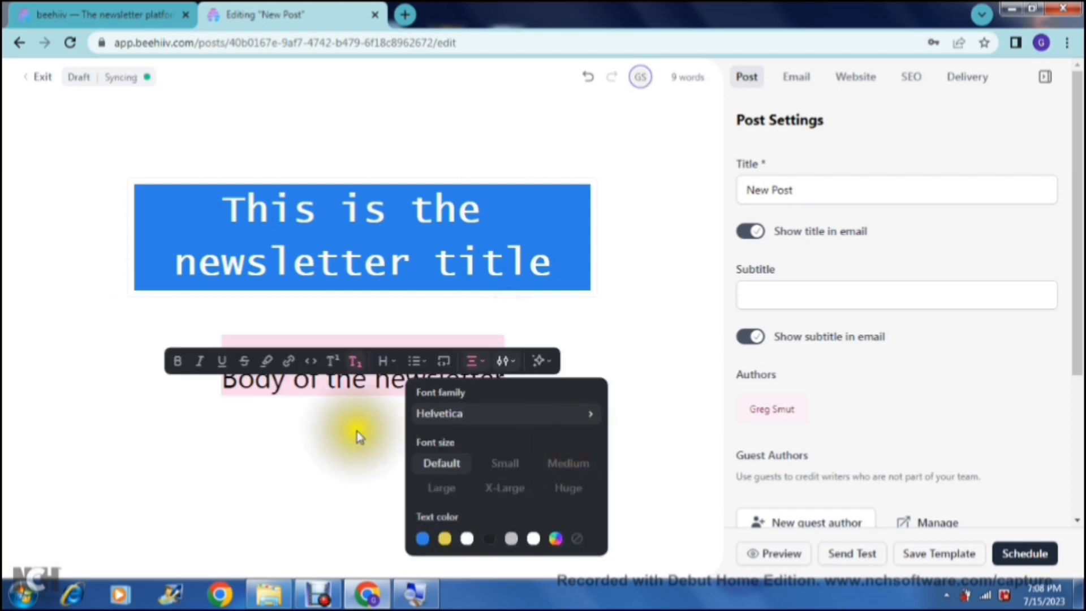
click(357, 429)
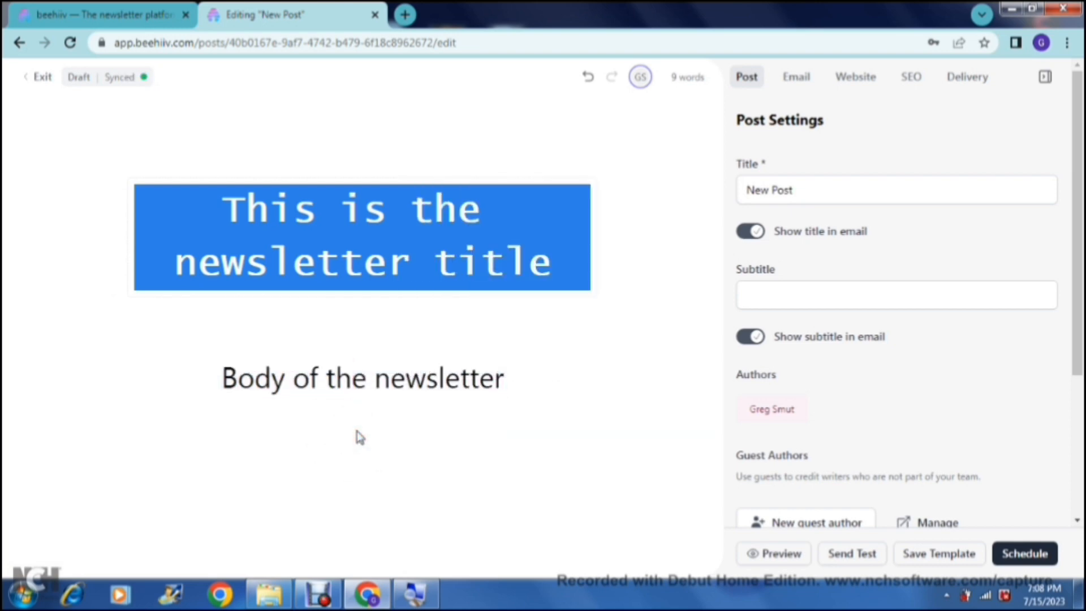
Step: Add an empty line below the body text and place the cursor in it
click(543, 438)
key(Return)
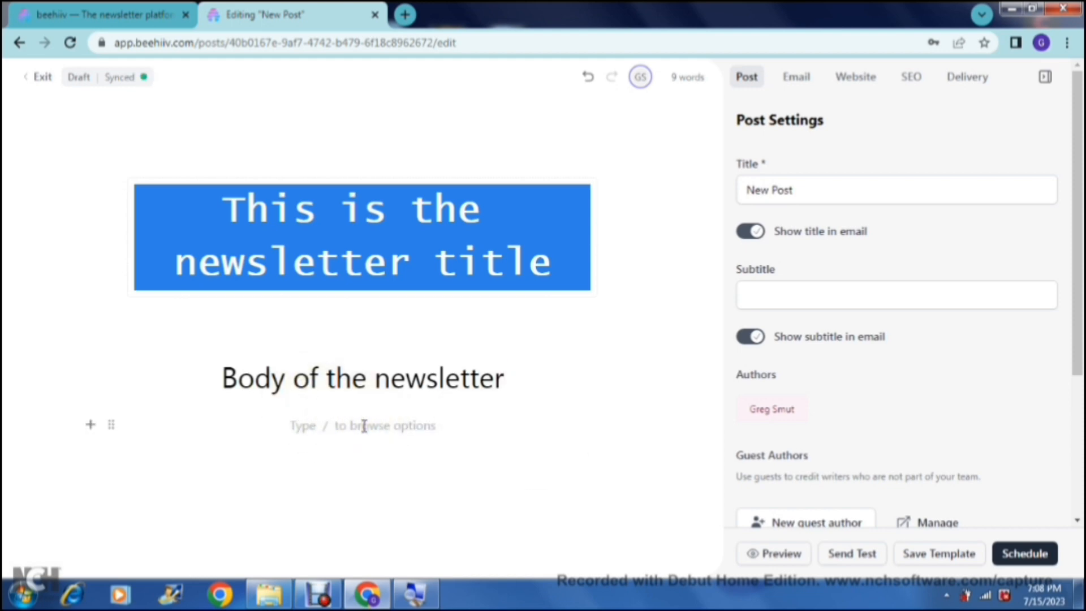
click(364, 425)
click(364, 425)
click(357, 425)
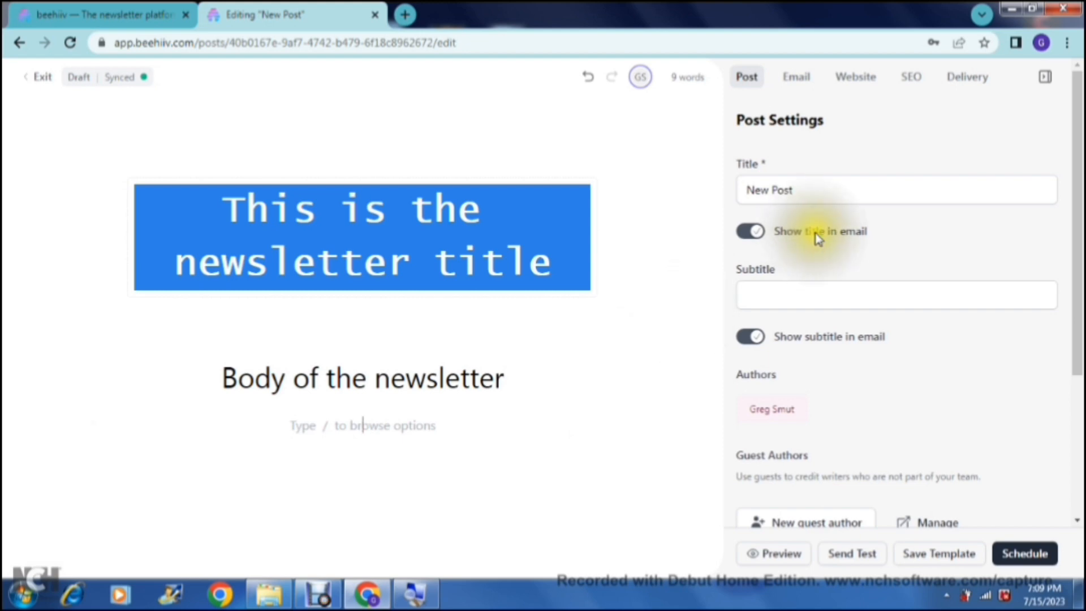
Step: In the post's email settings, enable copying the title and subtitle, and place the cursor in the empty preview text
click(796, 93)
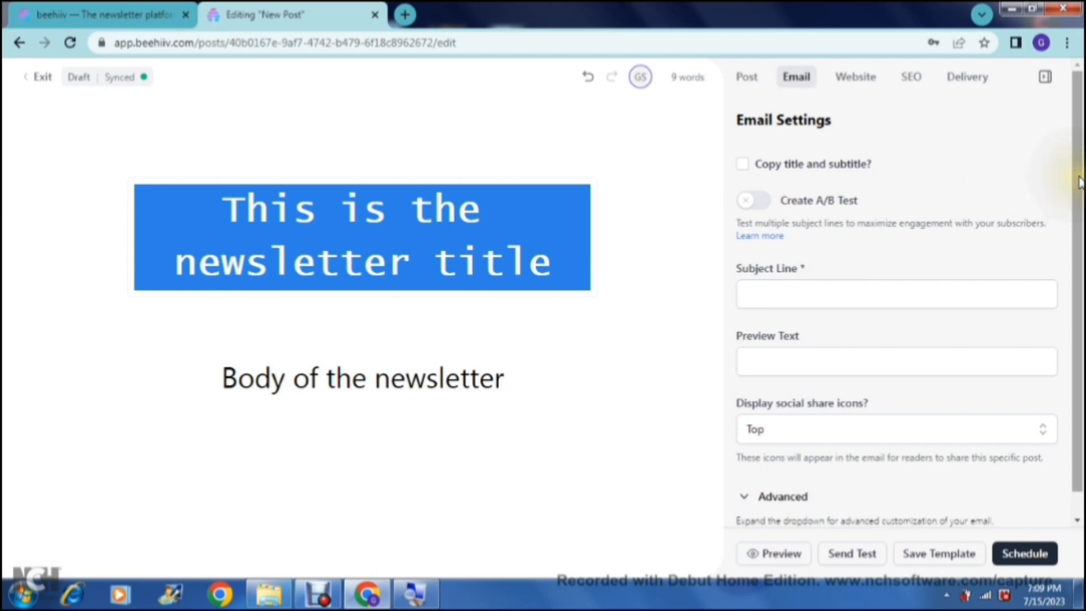
drag(1078, 177, 1078, 177)
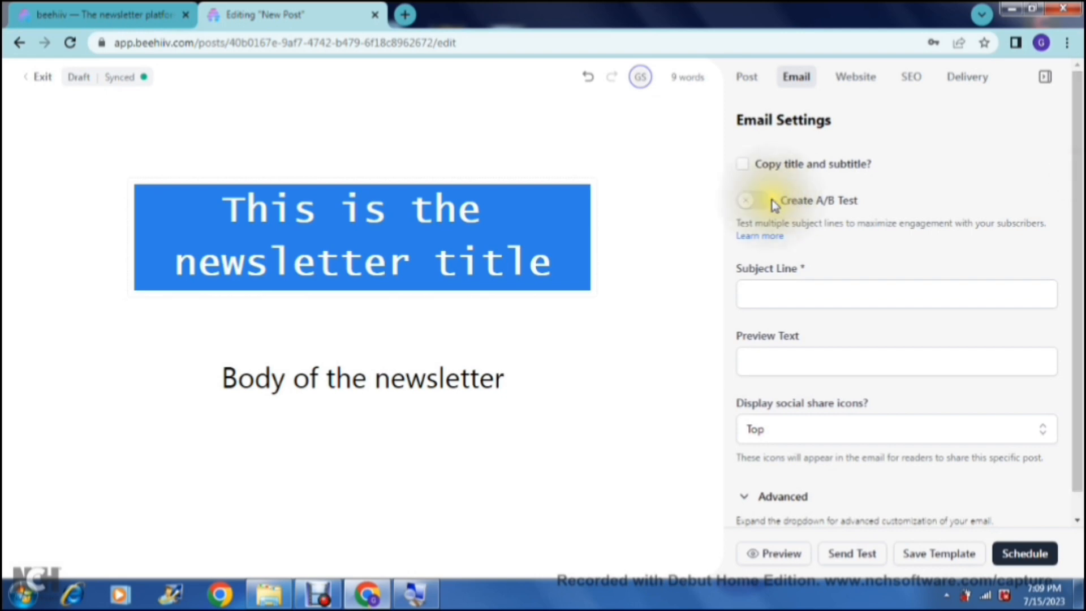
click(743, 165)
drag(1077, 198, 1066, 223)
click(982, 334)
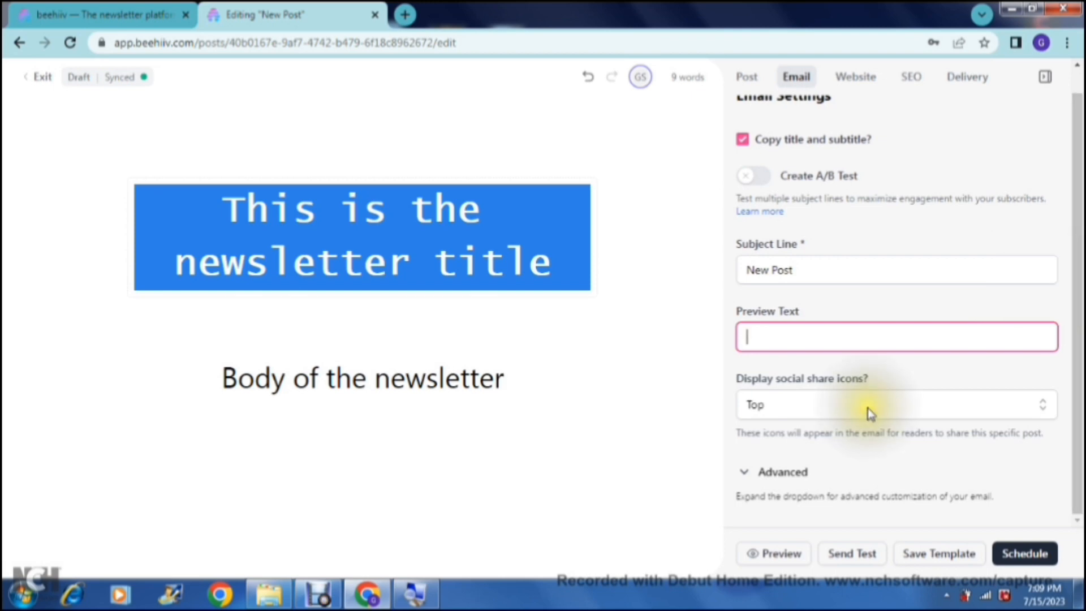
Step: Check the social share icon choices, keeping Top, and expand the advanced email settings to examine the Read Online URL option
click(968, 406)
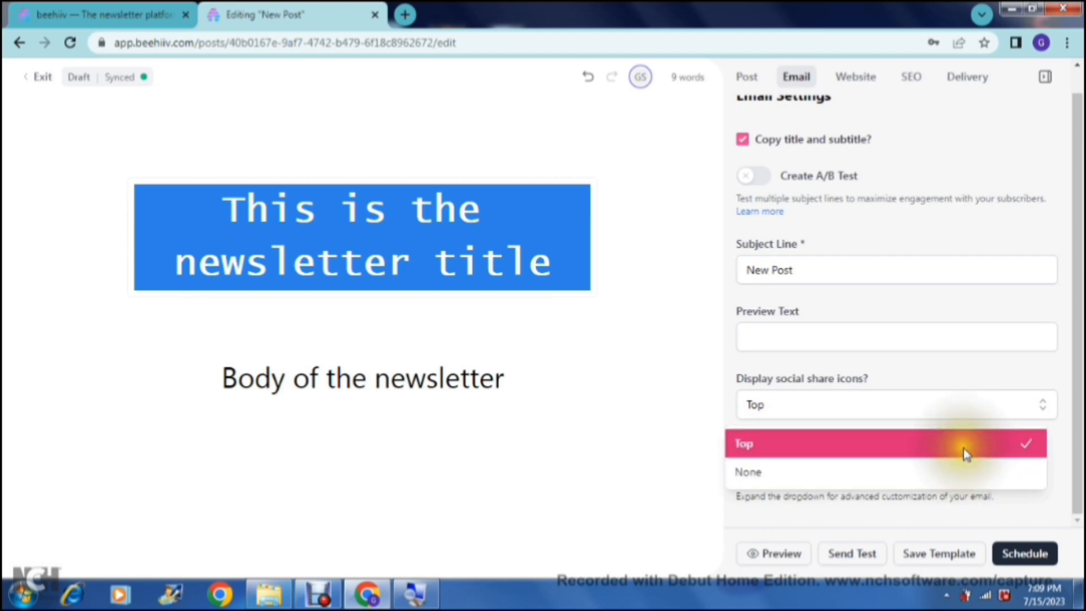
click(967, 452)
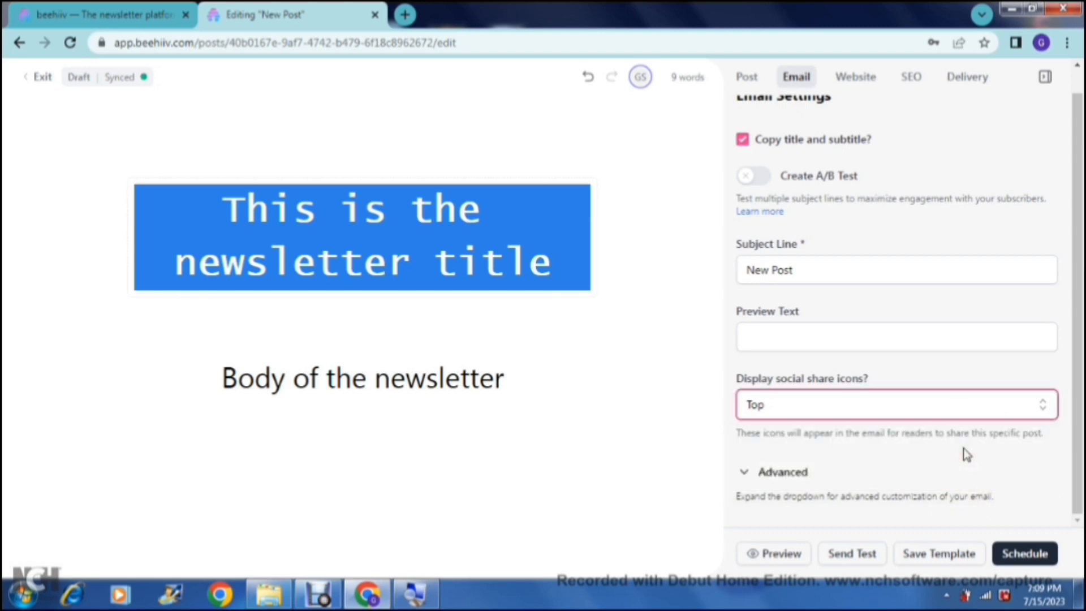
click(756, 472)
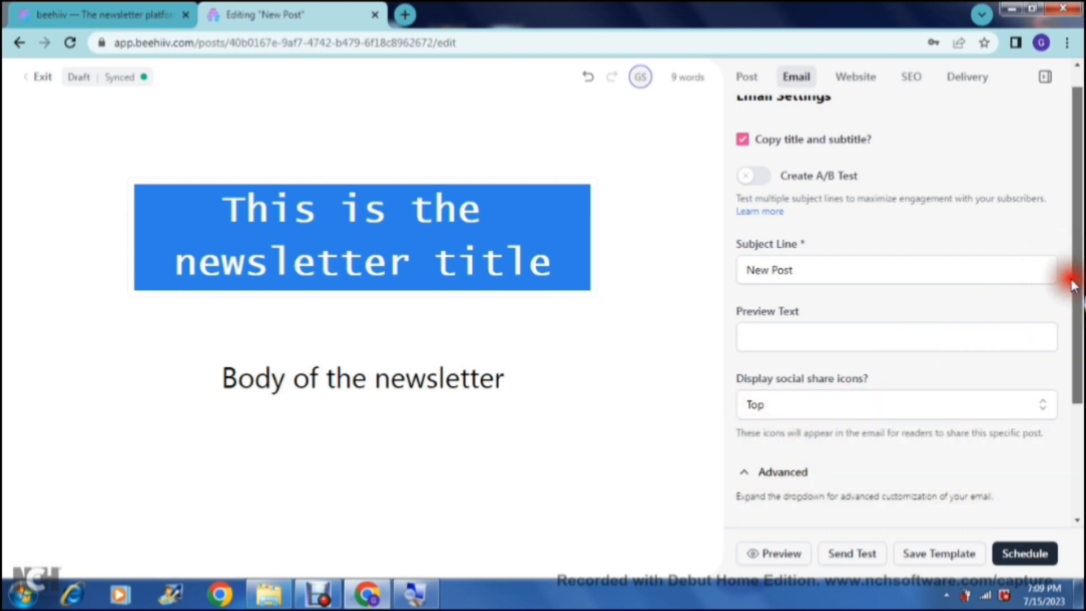
drag(1073, 279, 1080, 435)
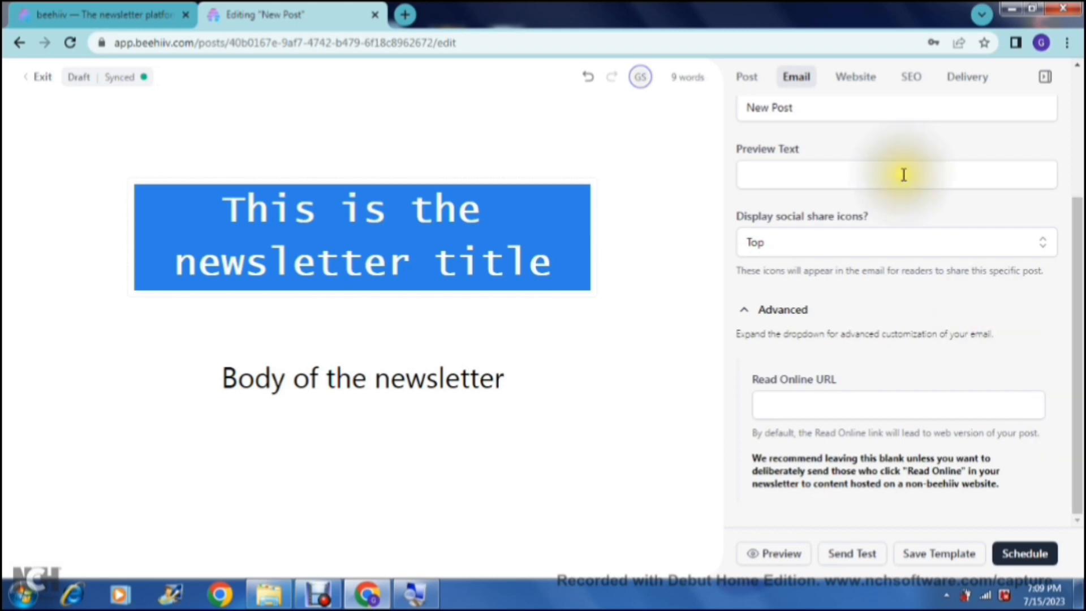
Step: Review the post's website settings, including the slug, the advanced email capture choices, the thumbnail and the featured option
click(855, 85)
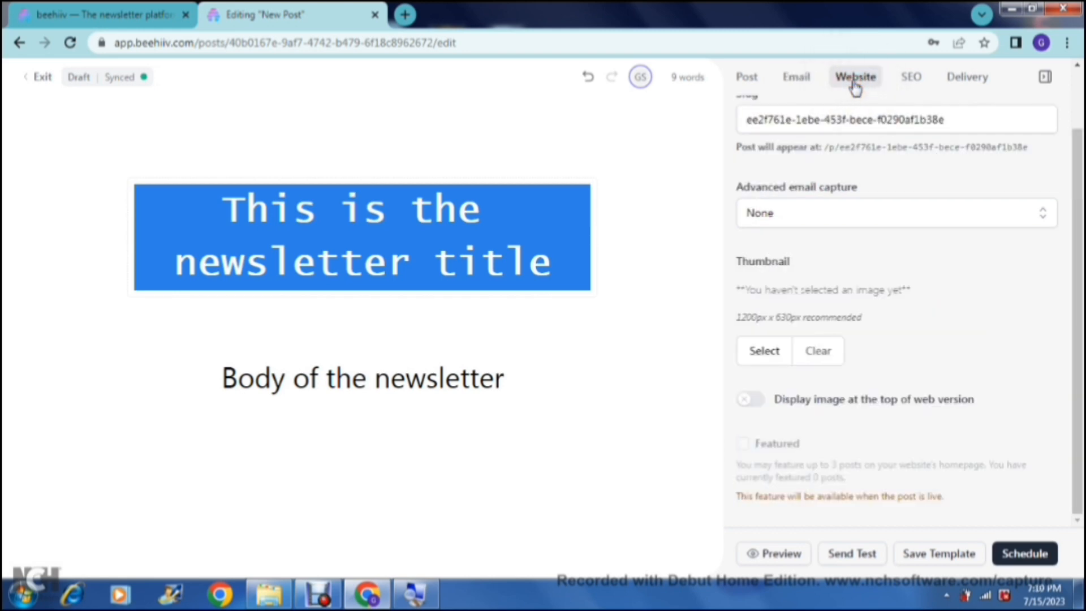
drag(1075, 266, 1073, 192)
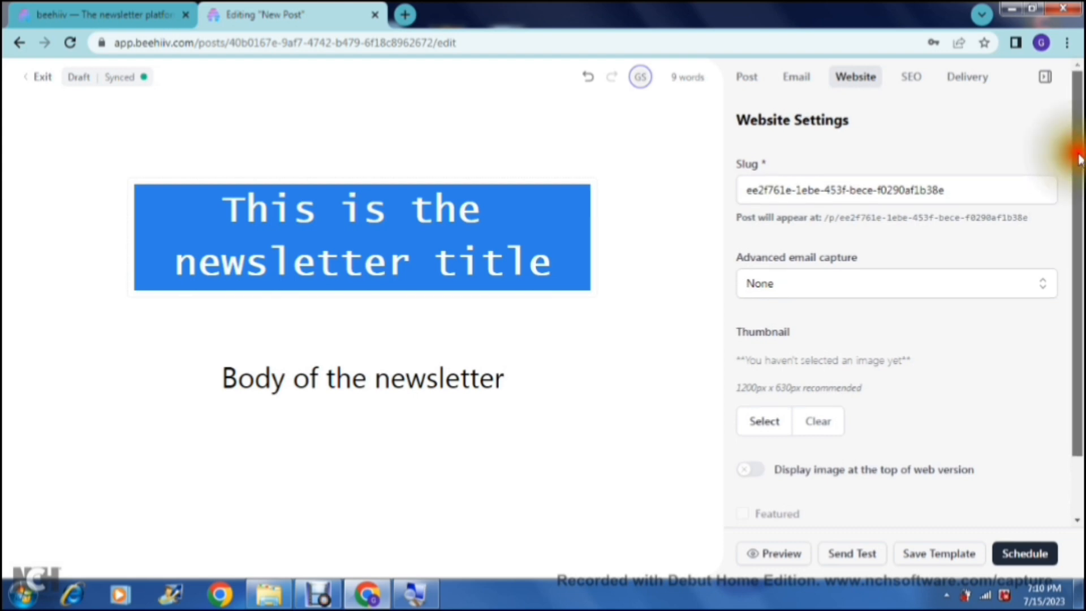
click(1042, 283)
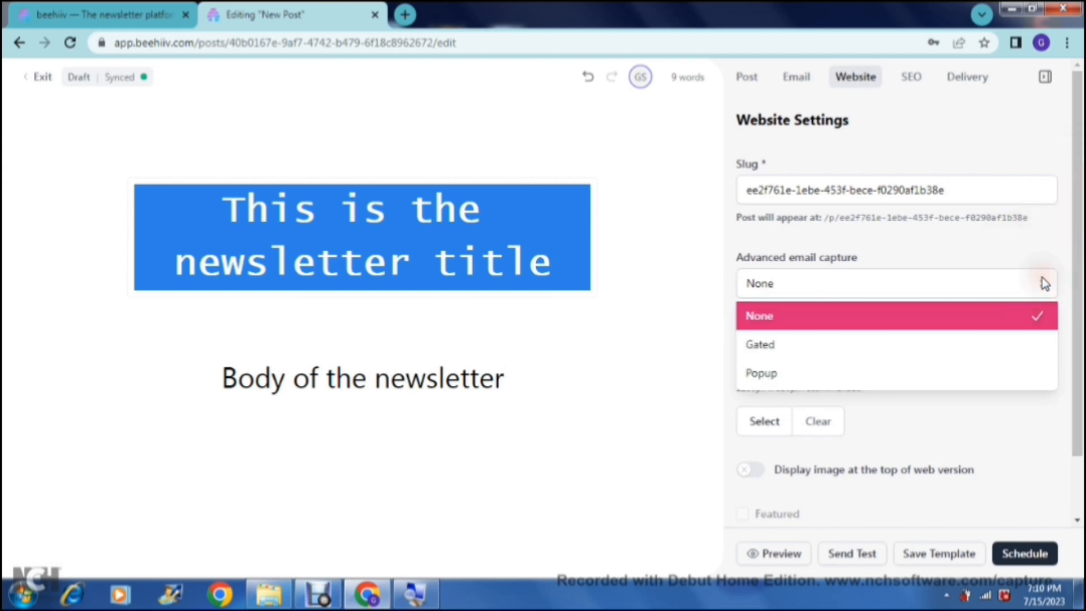
click(1042, 273)
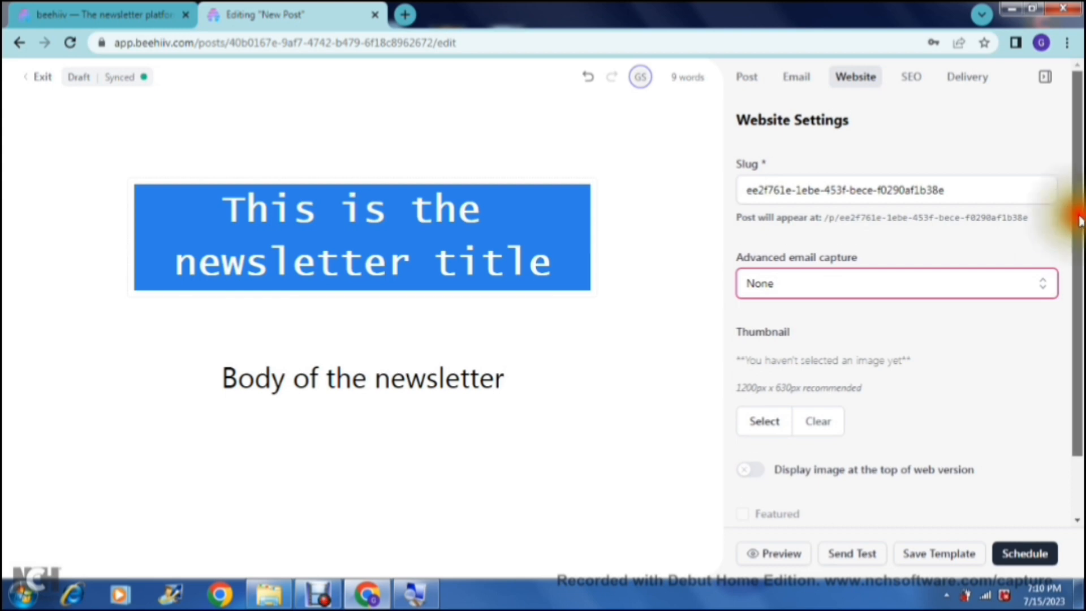
scroll(1073, 227, down, 2)
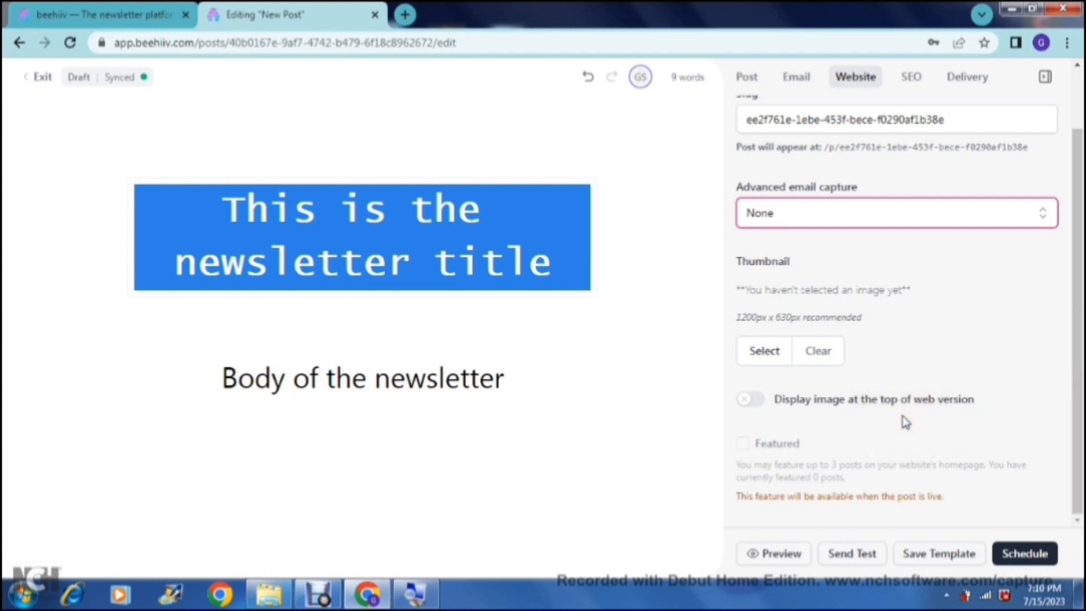
Step: Review the post's SEO title and description settings and expand the advanced metadata for Open Graph and Twitter
click(911, 80)
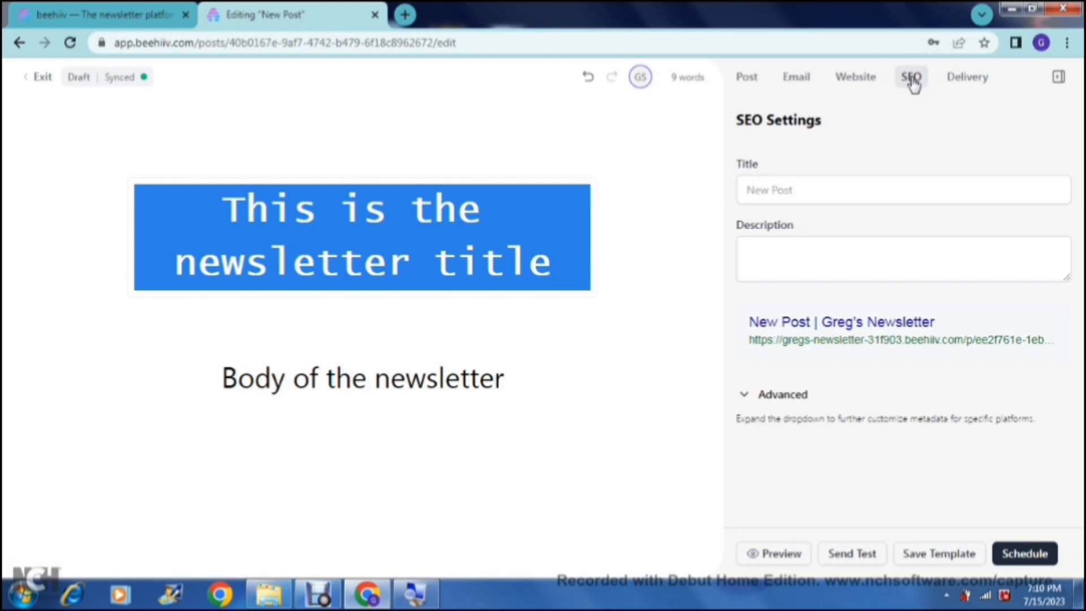
click(816, 184)
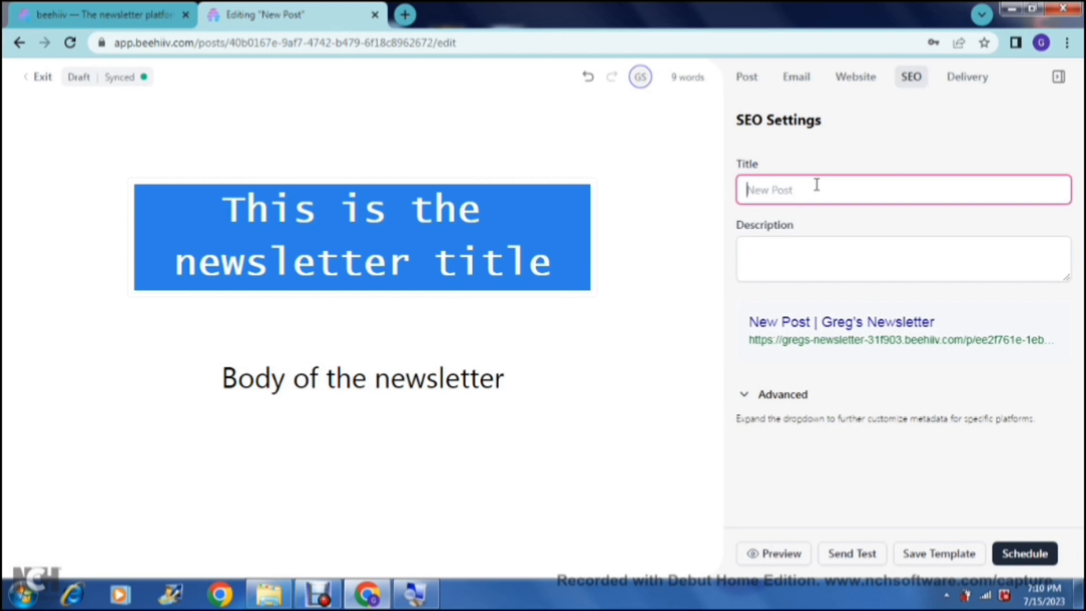
click(832, 145)
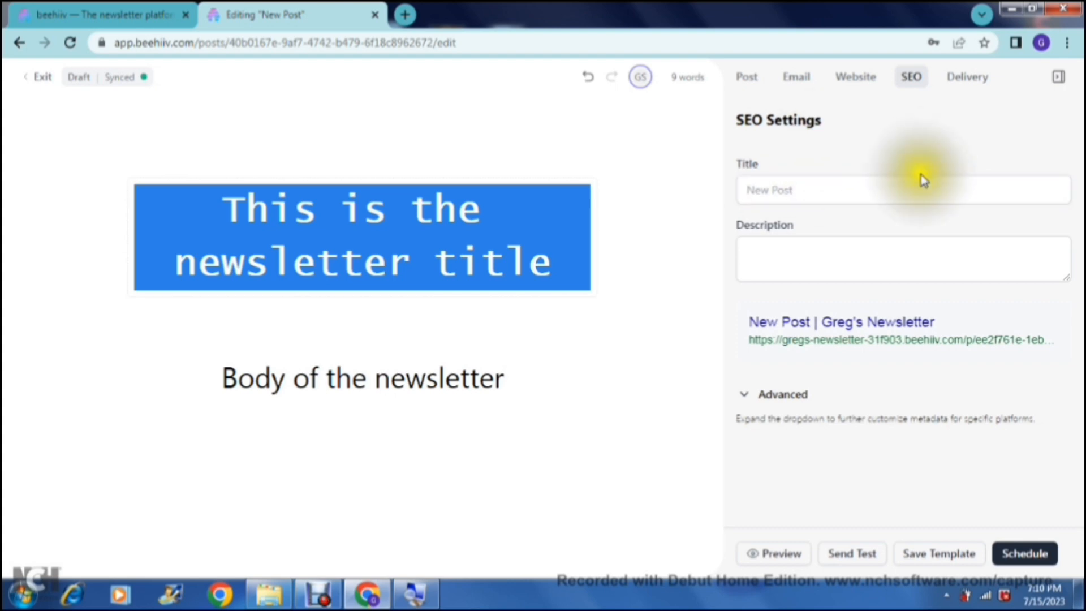
click(904, 199)
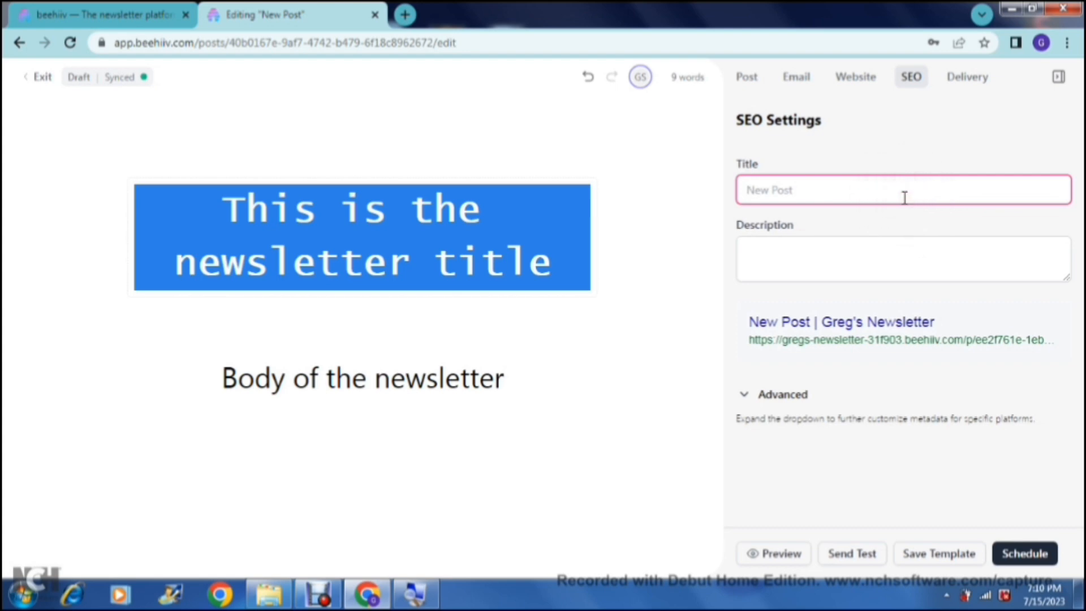
click(744, 396)
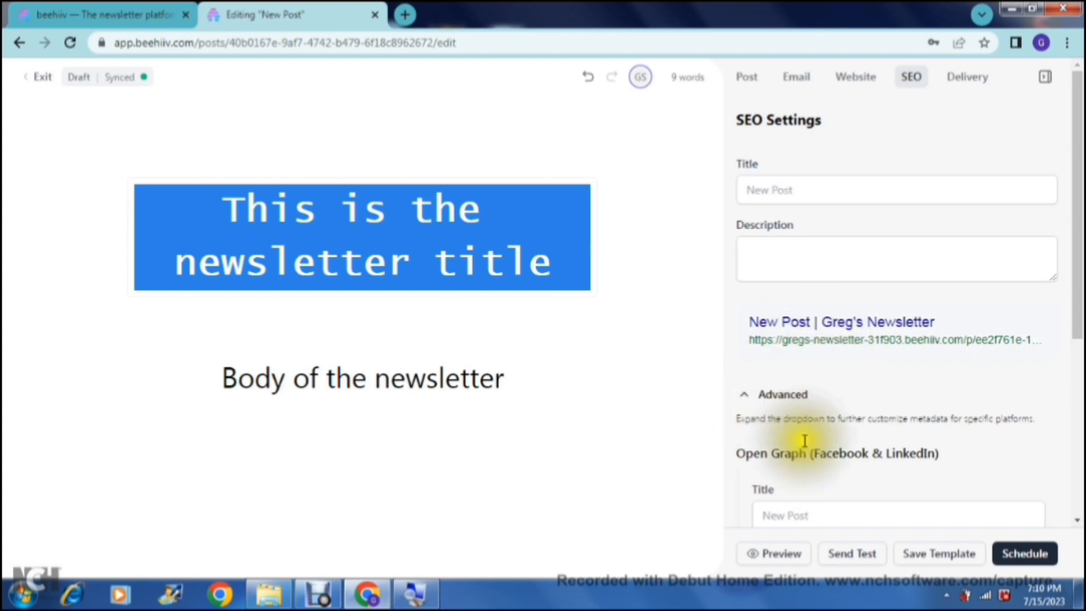
drag(1078, 308, 1080, 451)
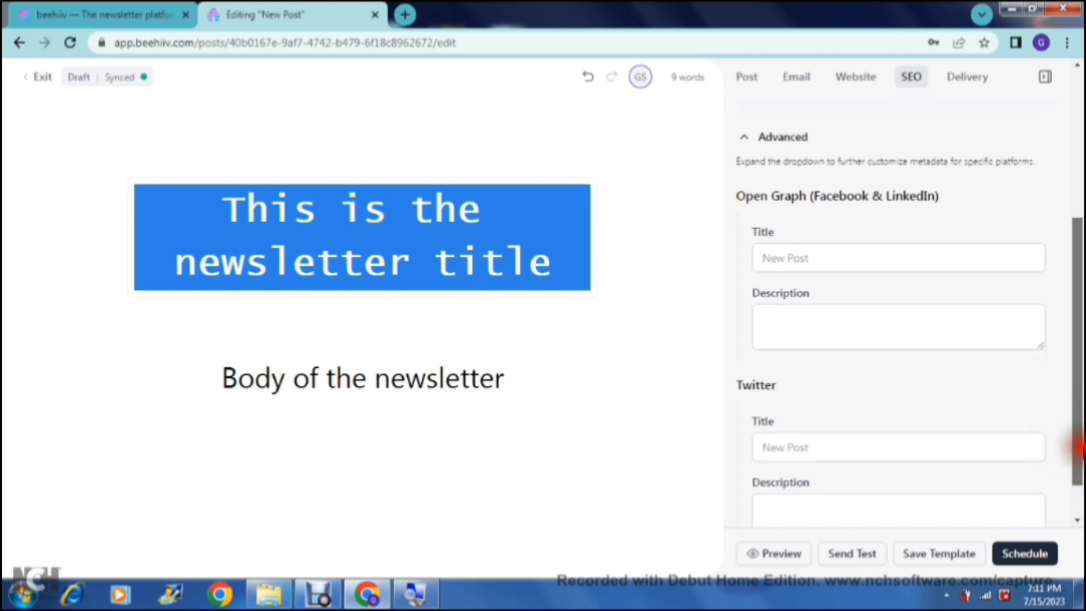
drag(1081, 448, 1080, 272)
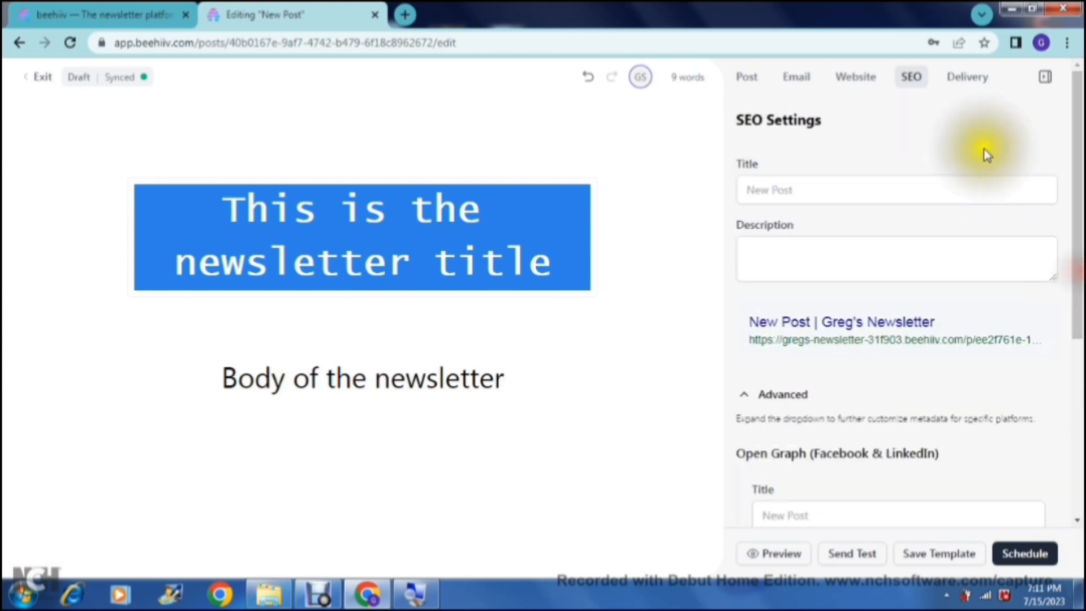
Step: In the delivery settings, try Email and Web as the platform, and set it back to Both
click(969, 78)
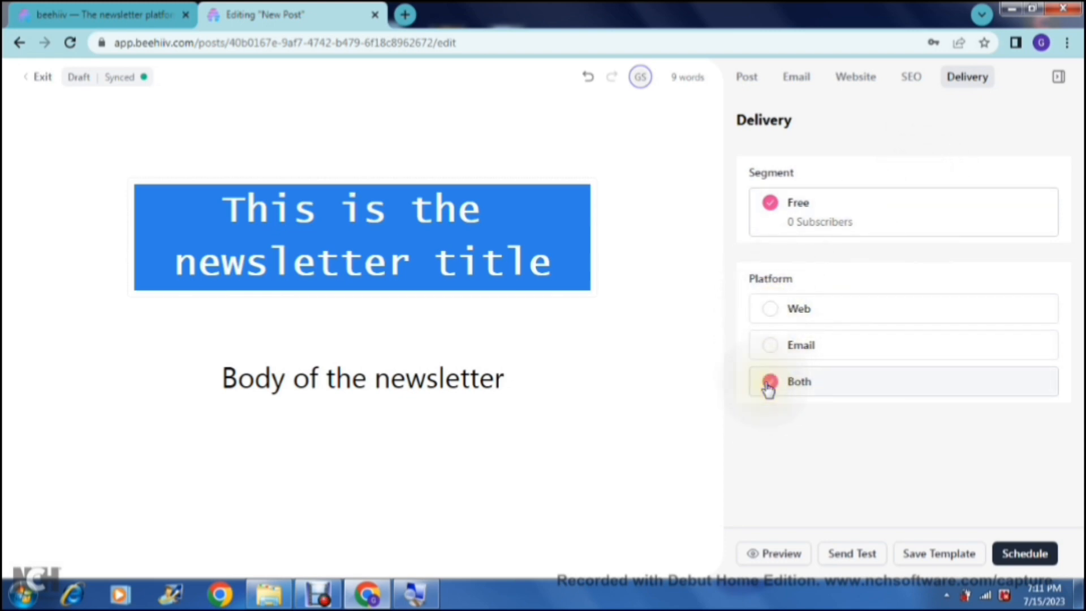
click(767, 345)
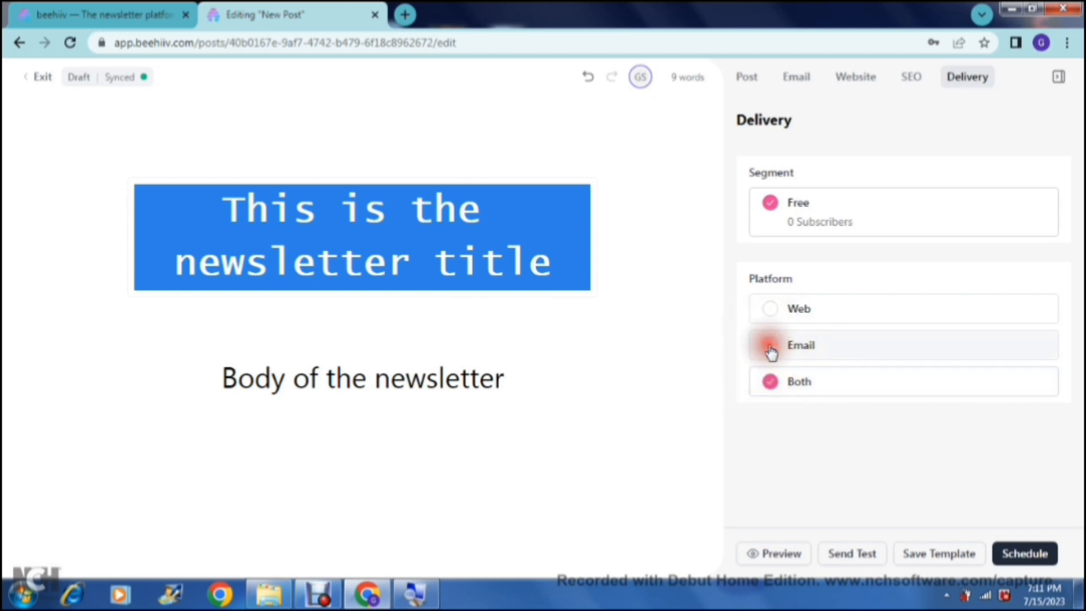
click(770, 308)
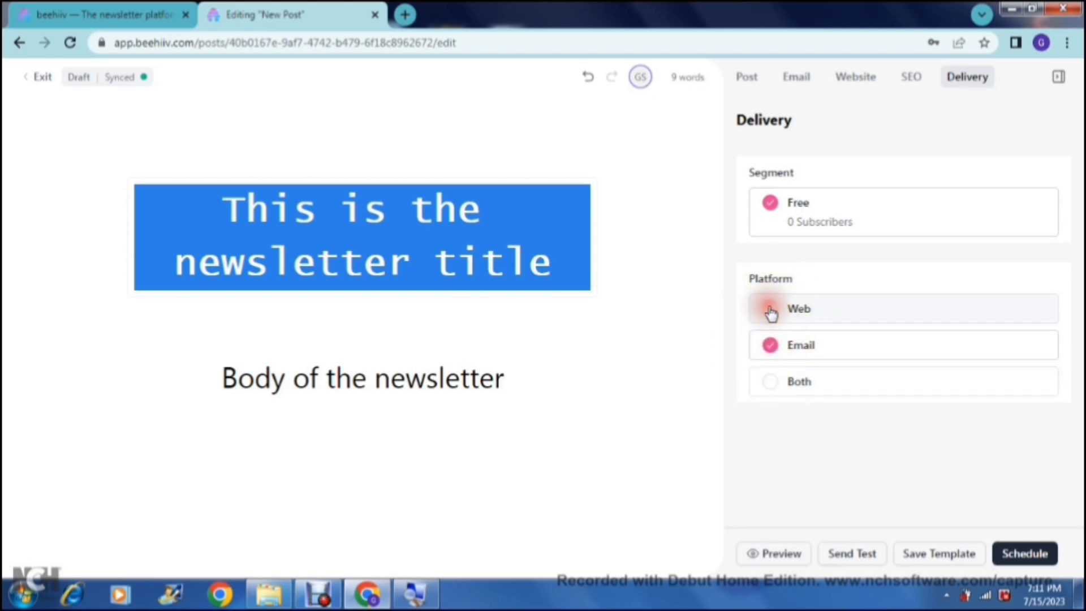
click(770, 382)
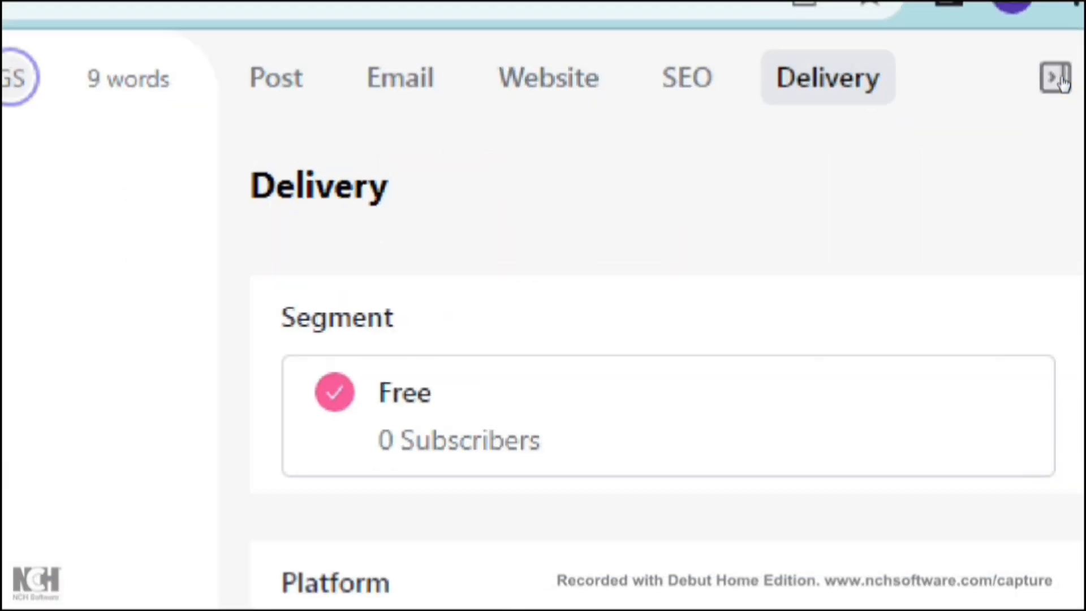
Step: Hide the delivery settings to view the newsletter title and body at full width, and show the settings again
click(1059, 88)
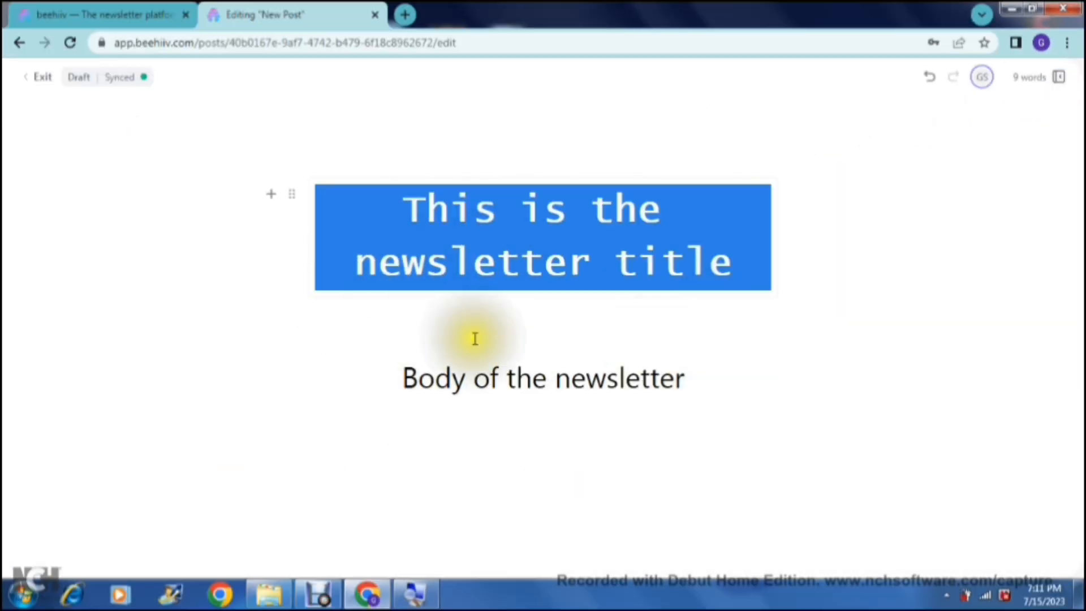
click(502, 377)
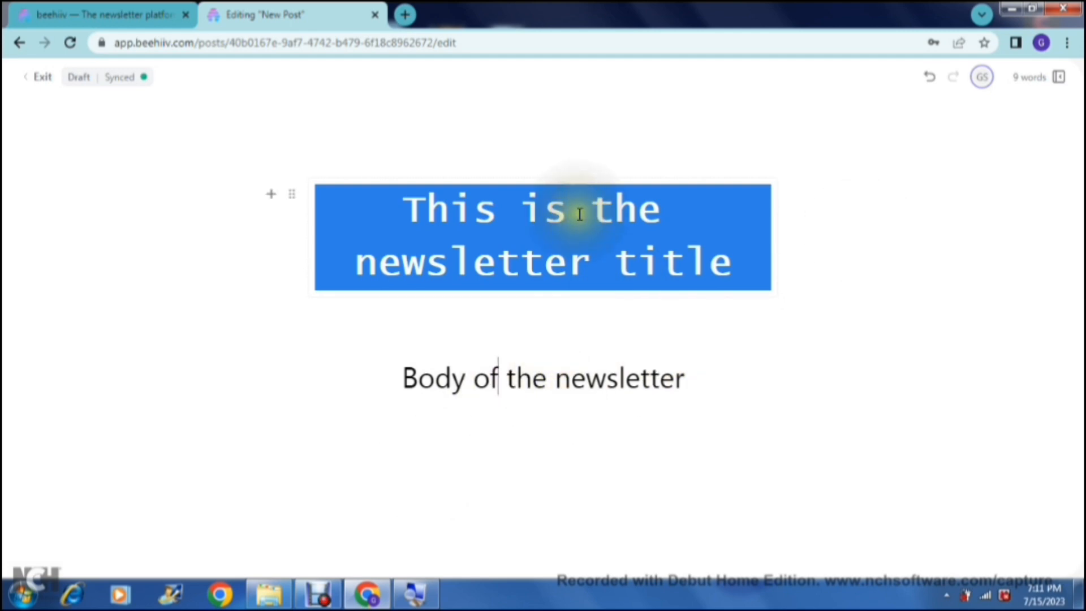
click(1058, 77)
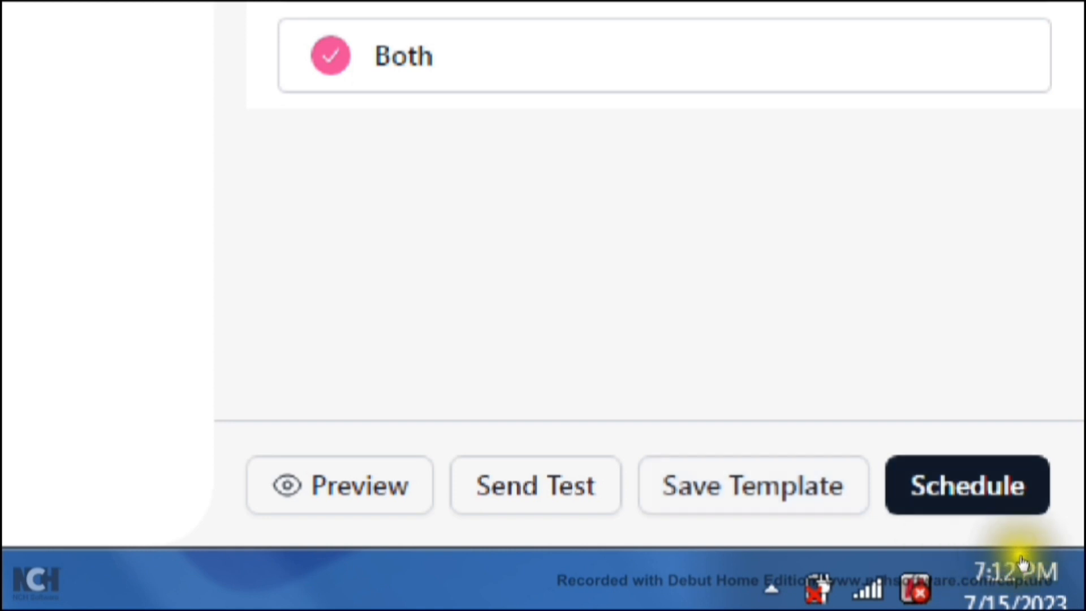
Step: Open the post's scheduling options, examine the Schedule and Publish Now choices and the publish date, and cancel without scheduling
click(1022, 509)
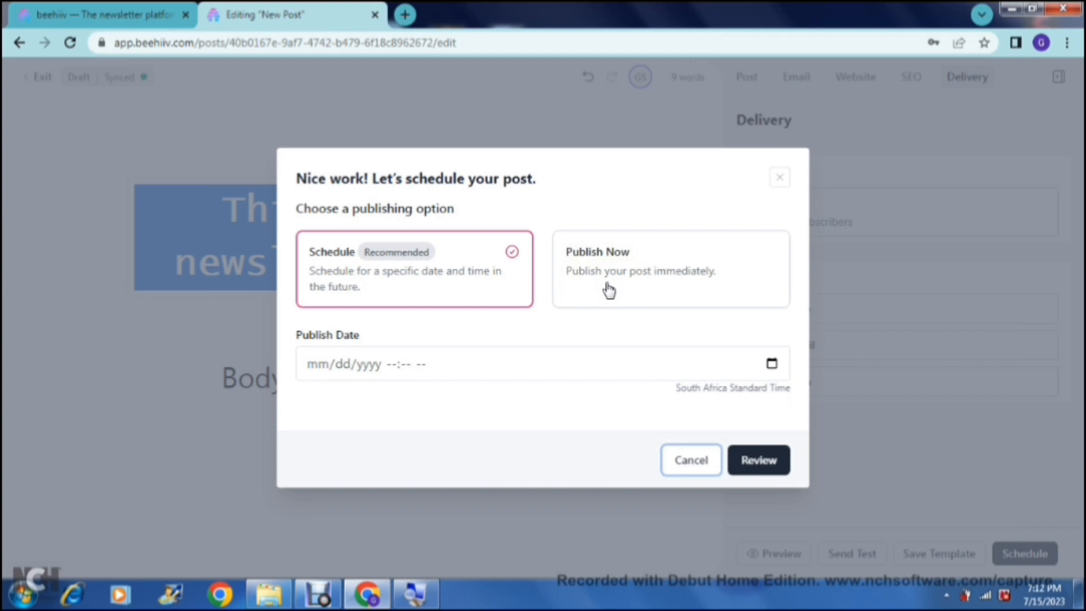
click(513, 370)
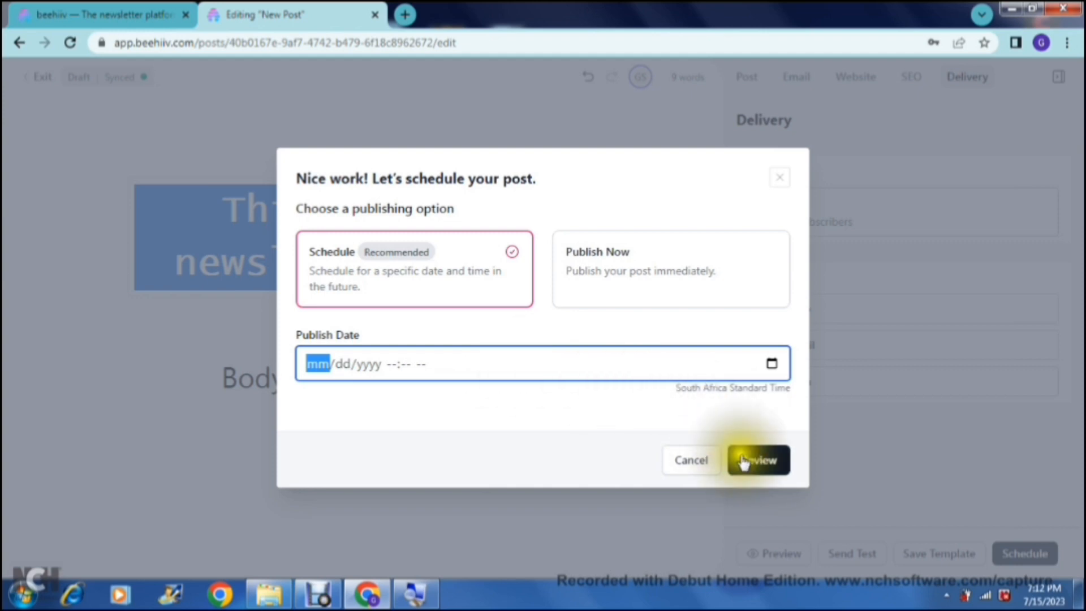
click(705, 463)
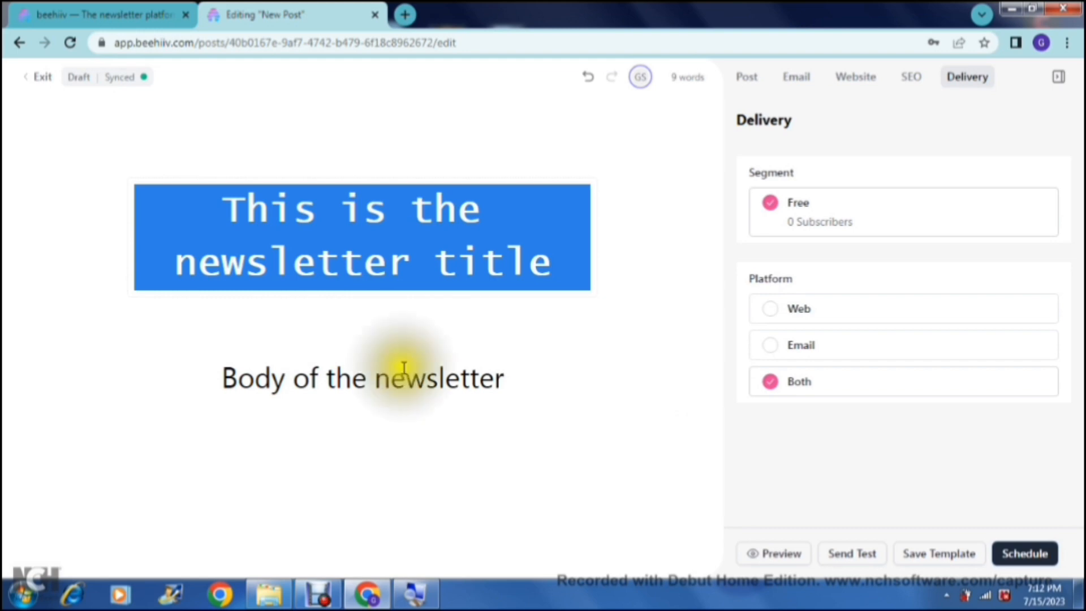
Step: Exit the post editor, leaving the post as a draft, and return to the publication's dashboard
click(39, 84)
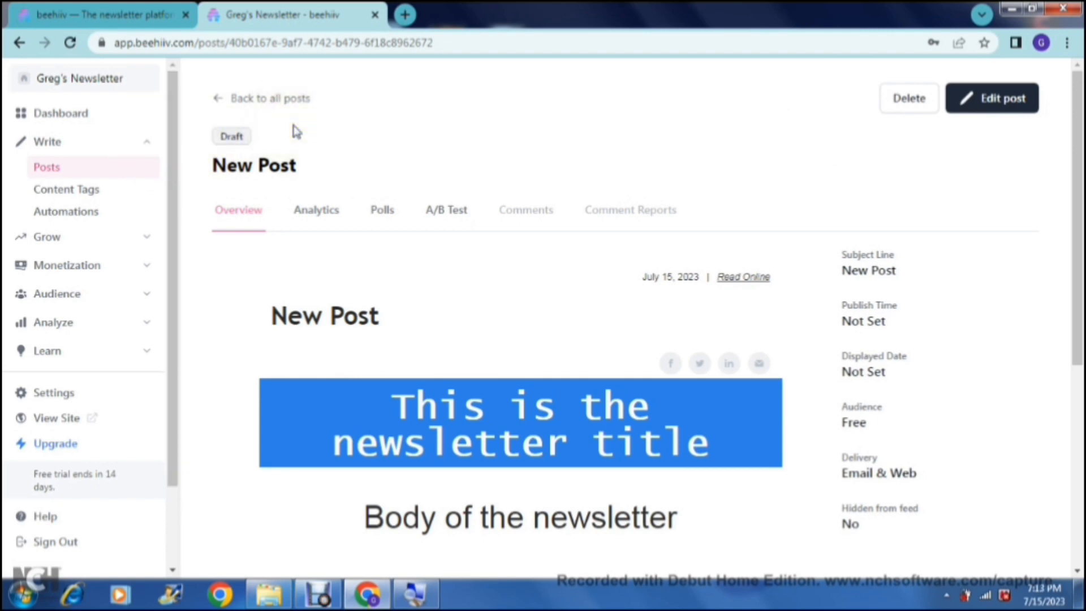
click(85, 115)
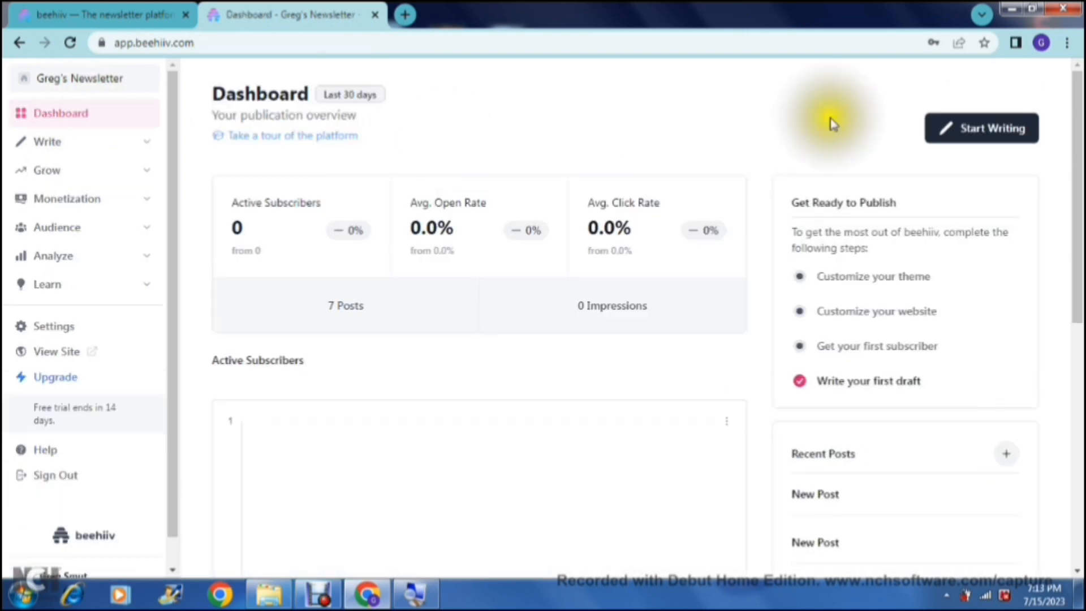
drag(1080, 113, 1061, 81)
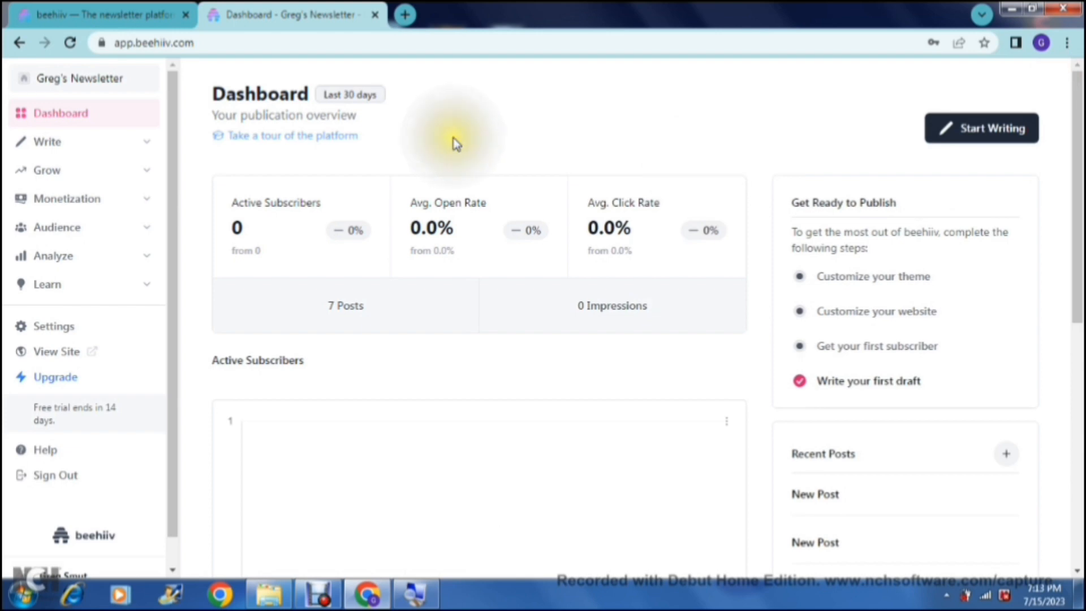